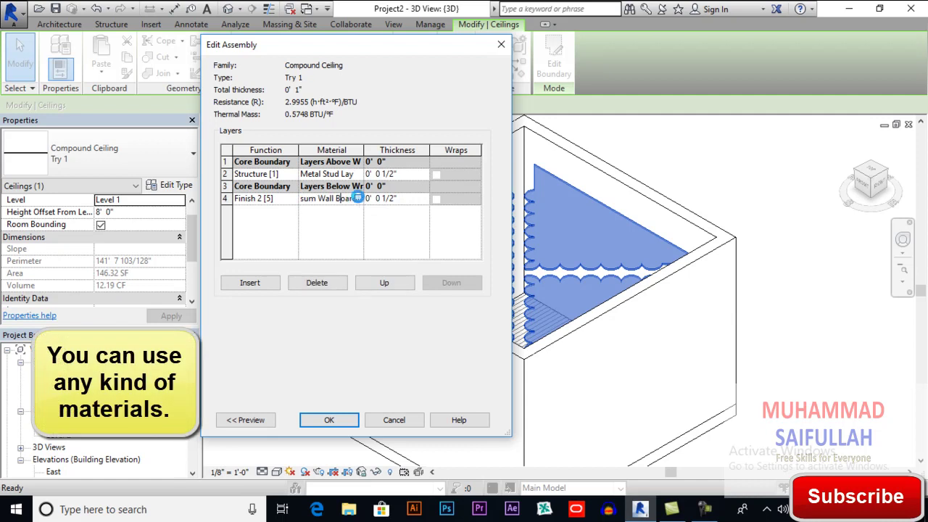
- Search the project materials for wood and choose Plywood, Sheathing for the Finish 2 layer of the Try 1 ceiling
left_click(357, 197)
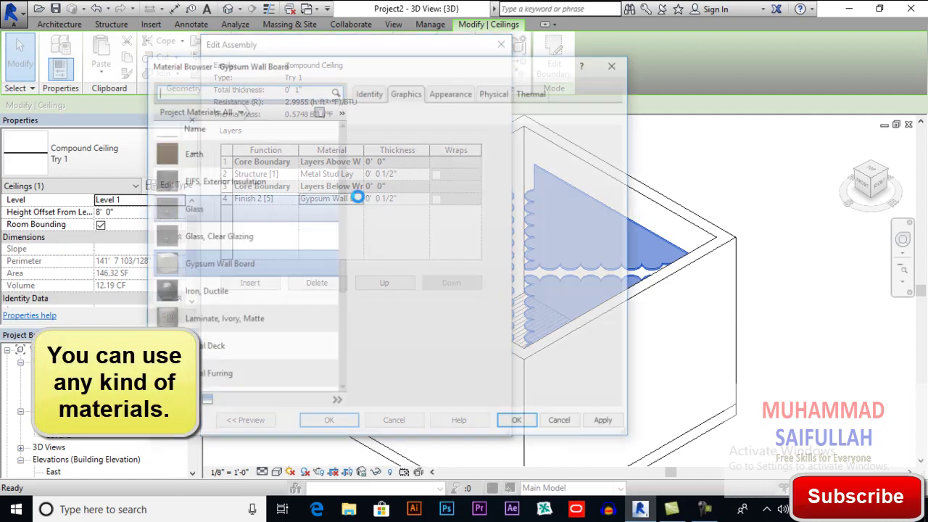
left_click(229, 91)
type("wood")
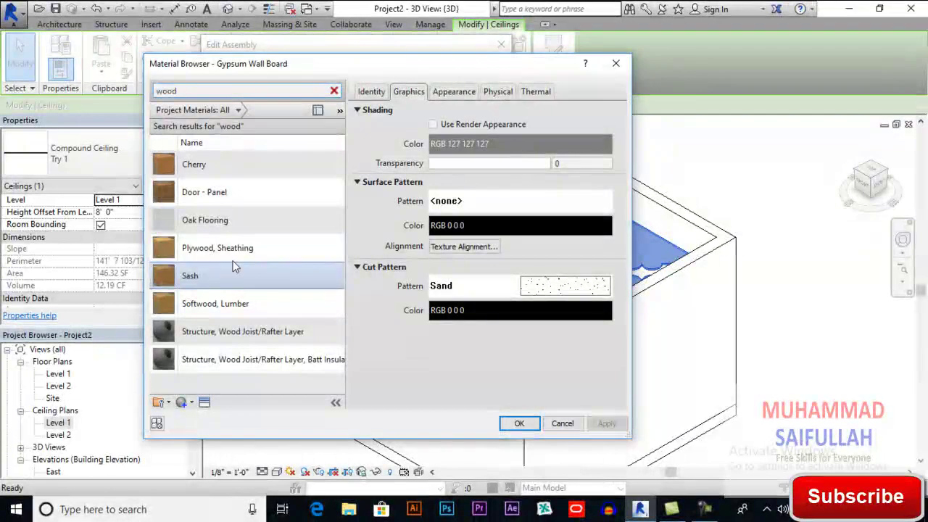
left_click(240, 250)
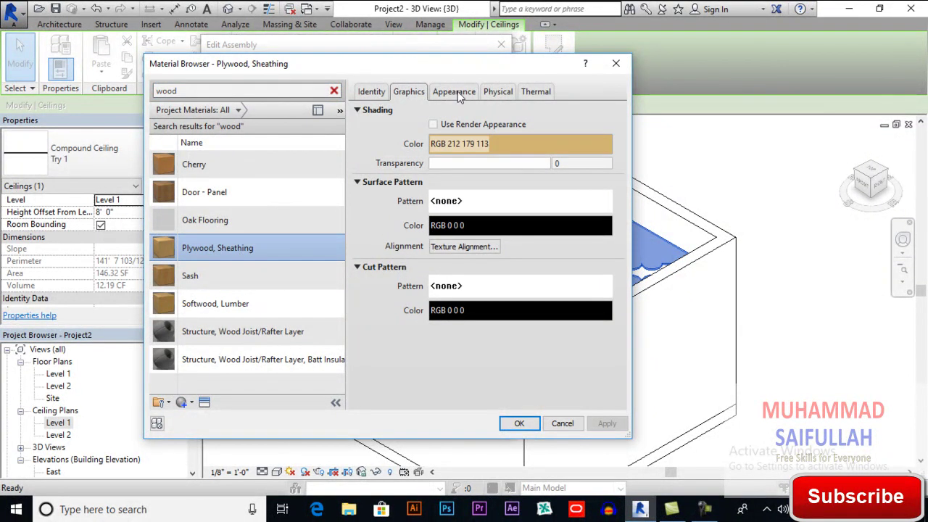
- Try enabling the Reflectivity option in the plywood's appearance settings
left_click(455, 92)
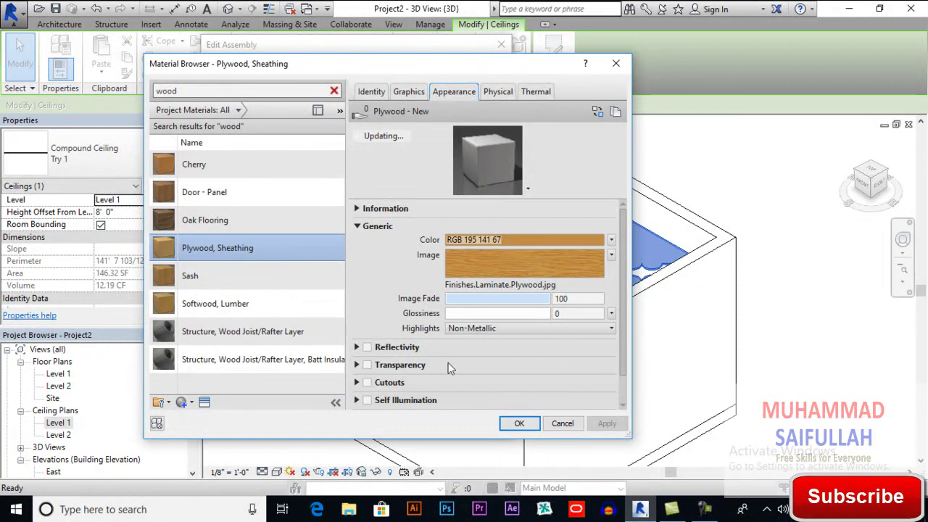
left_click(418, 349)
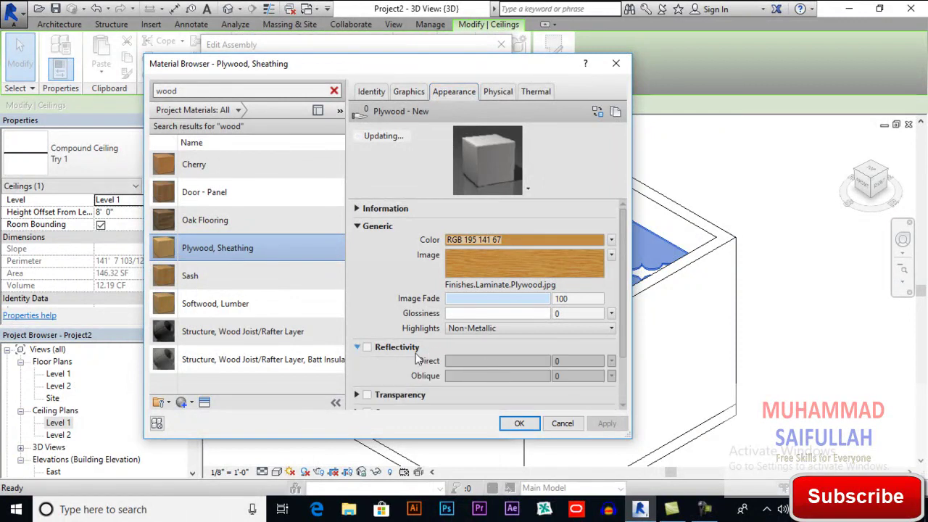
left_click(372, 349)
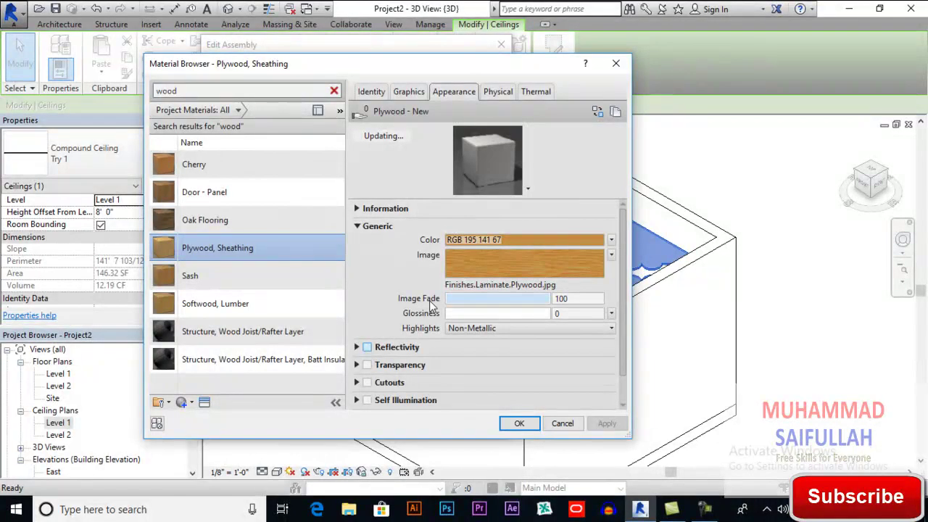
left_click(384, 350)
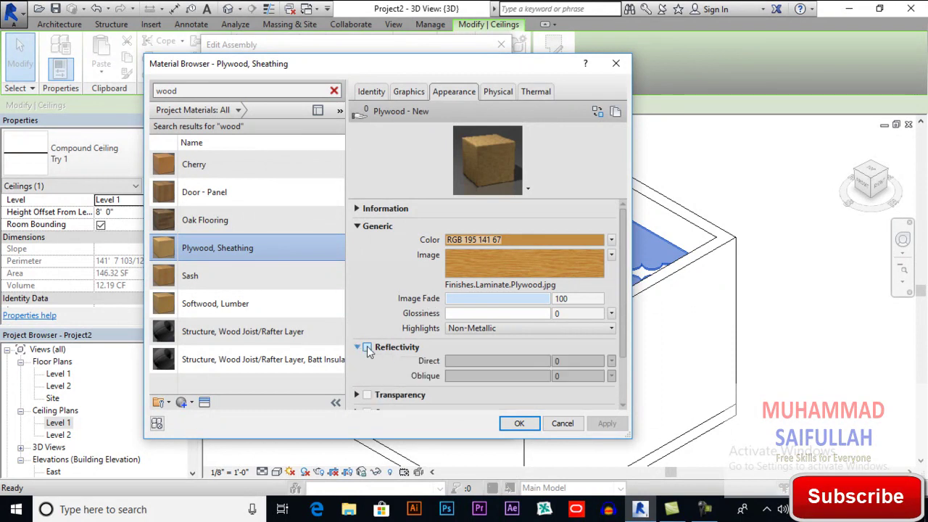
left_click(368, 348)
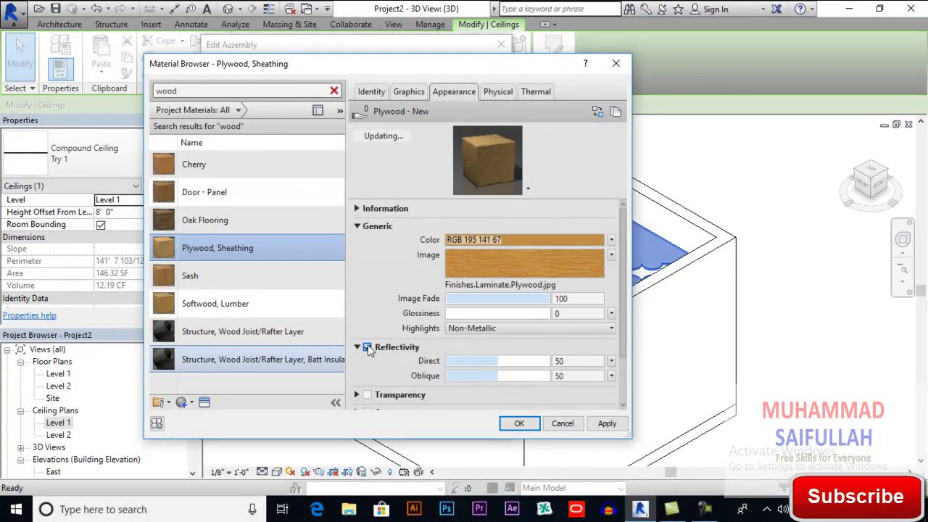
left_click(367, 347)
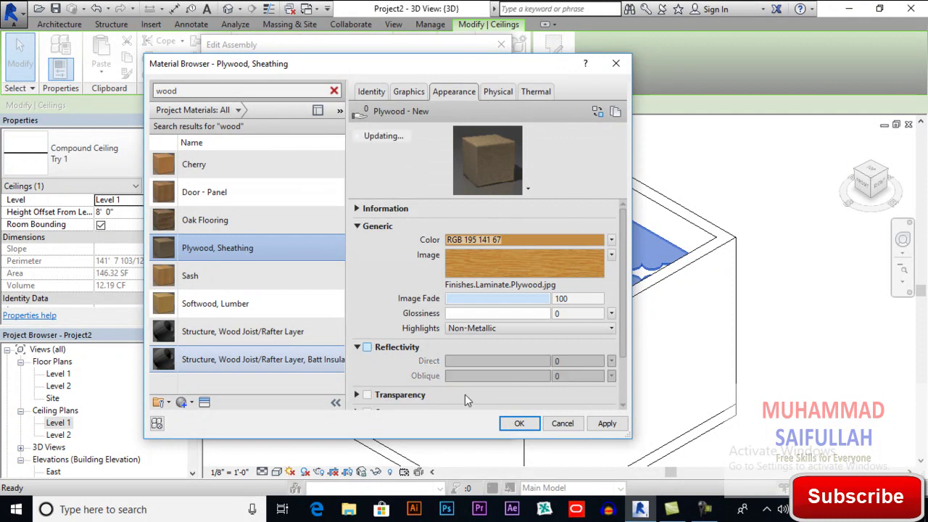
left_click(357, 347)
- Apply the plywood material, confirm the Try 1 assembly and type changes, and deselect the ceilings
left_click(607, 424)
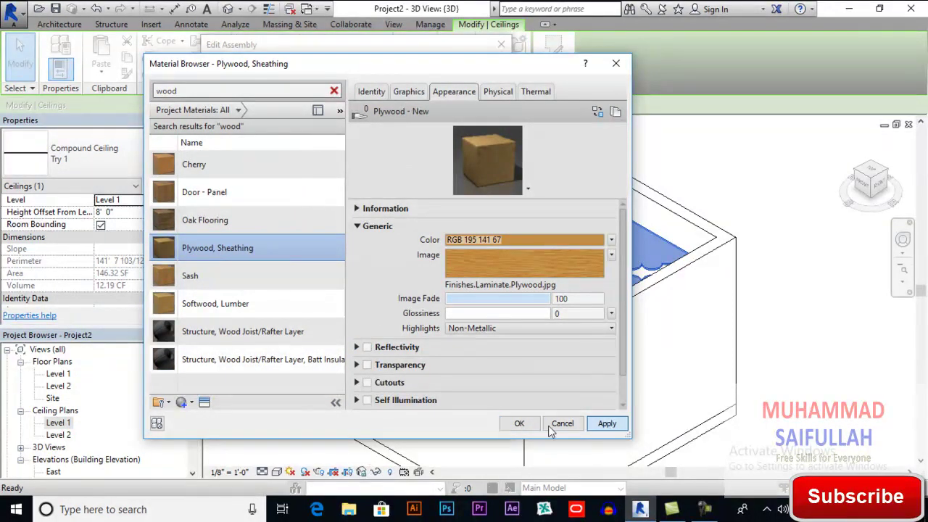
left_click(516, 424)
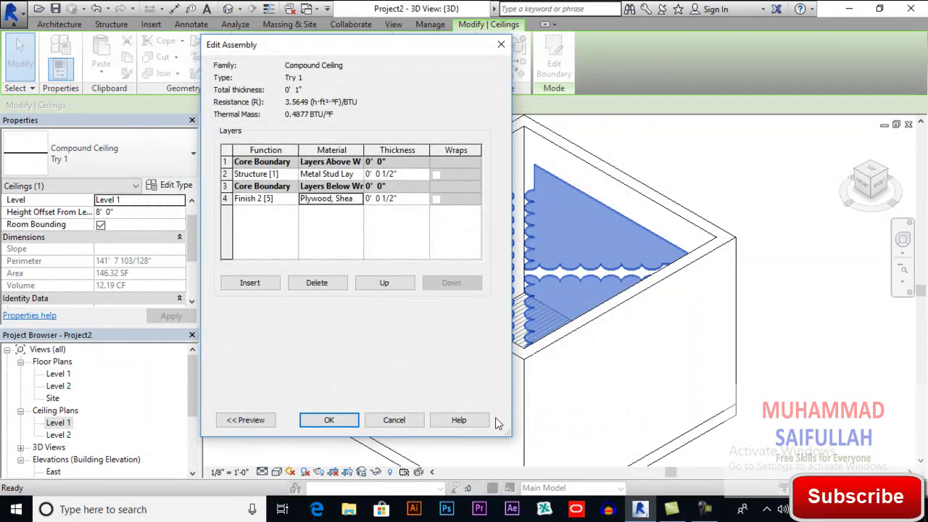
left_click(329, 420)
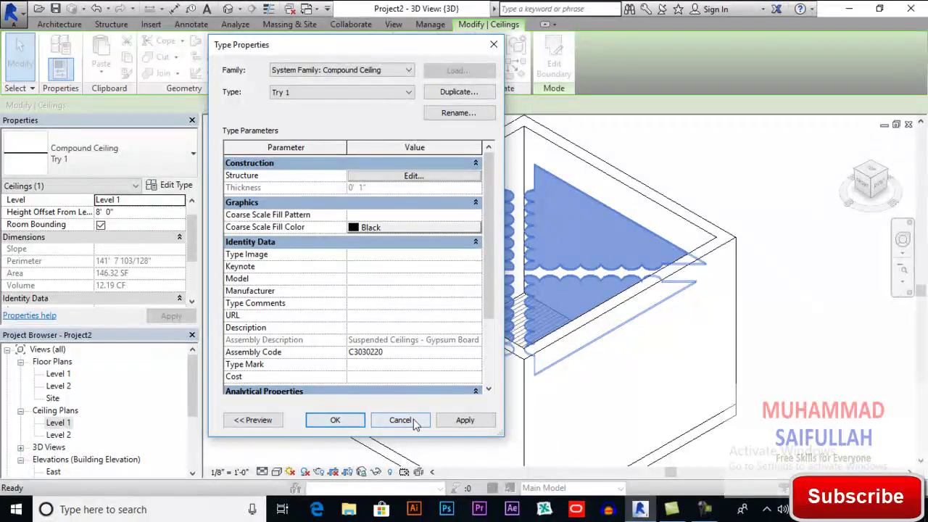
left_click(459, 420)
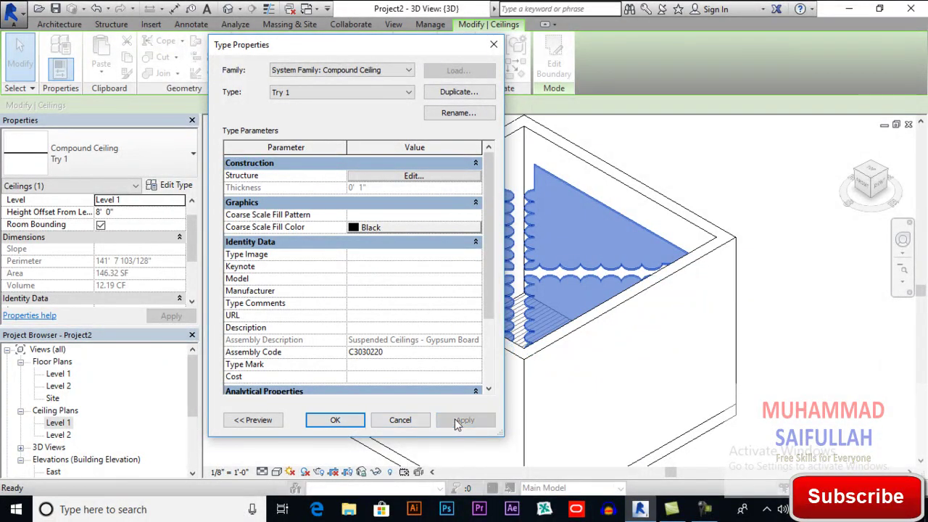
left_click(325, 424)
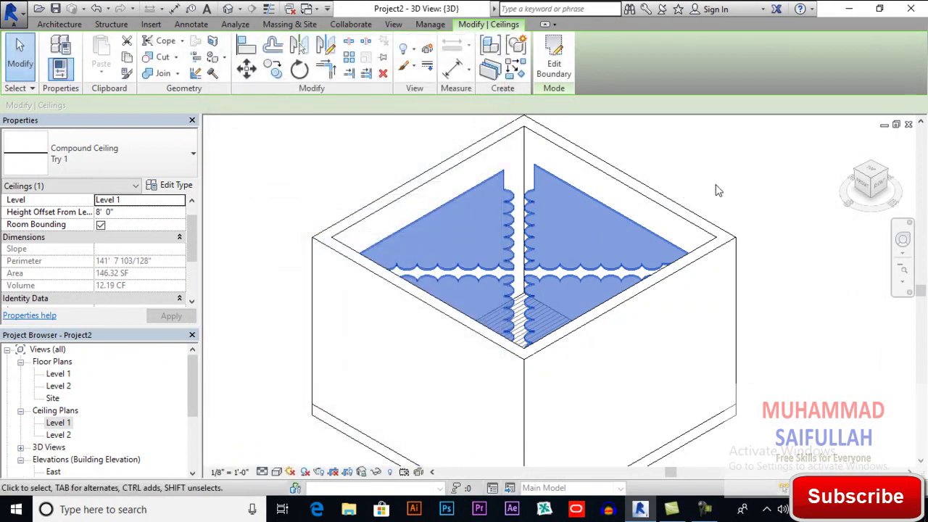
left_click(740, 170)
scroll(718, 200, "down", 2)
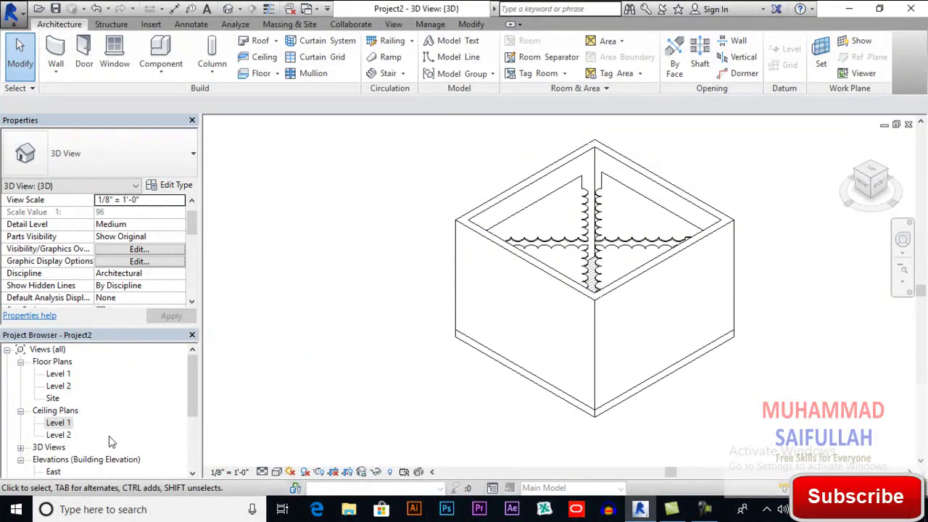
- Start a new ceiling in the Level 1 ceiling plan with its height offset from level set to 8' 4"
double_click(60, 424)
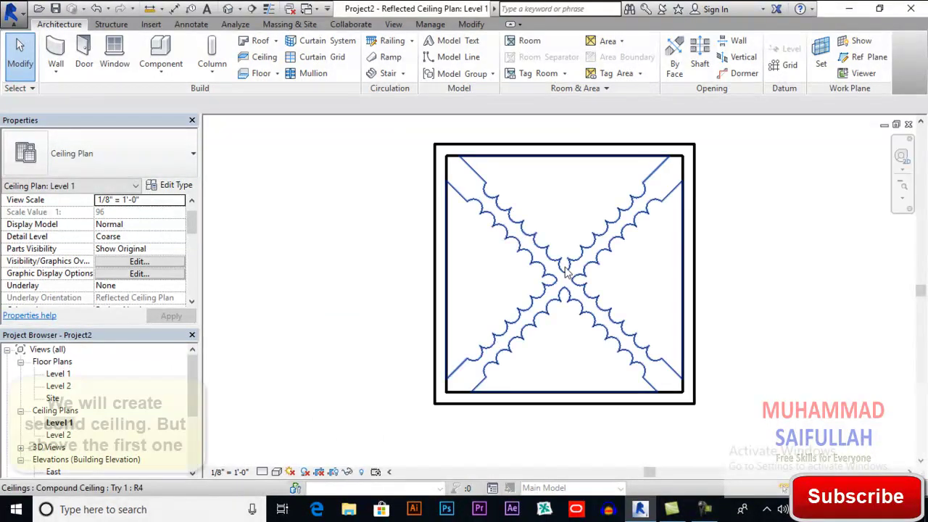
left_click(264, 58)
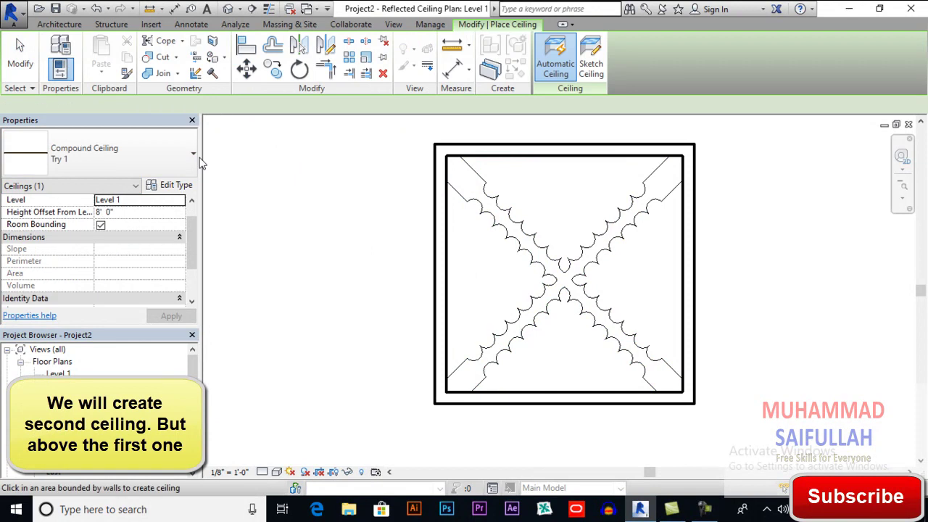
left_click(138, 212)
double_click(110, 212)
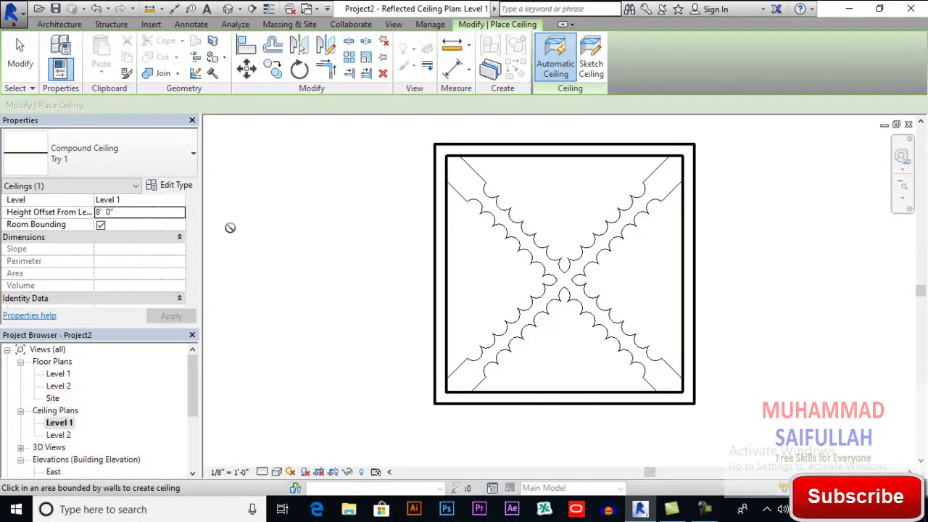
left_click(131, 212)
left_click(131, 212)
double_click(110, 212)
type("4")
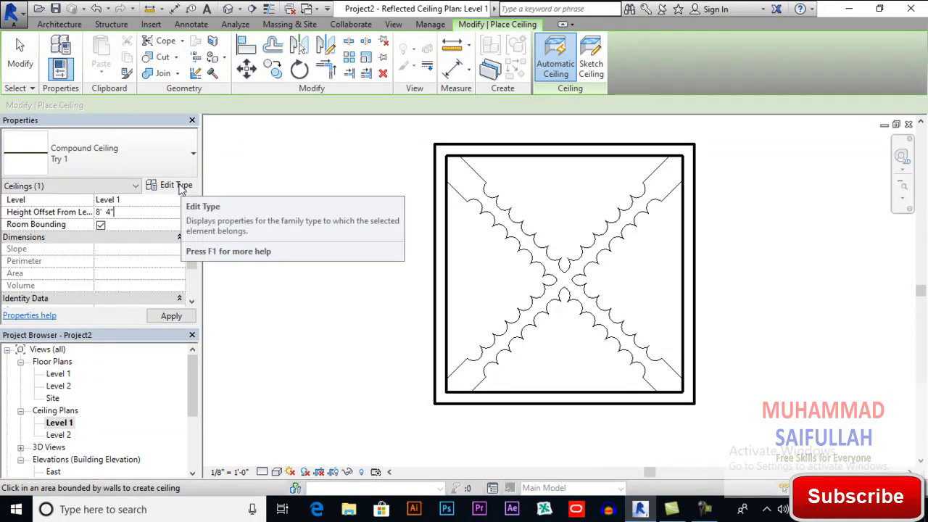
- Duplicate the Try 1 compound ceiling type under the name Try 2
left_click(178, 185)
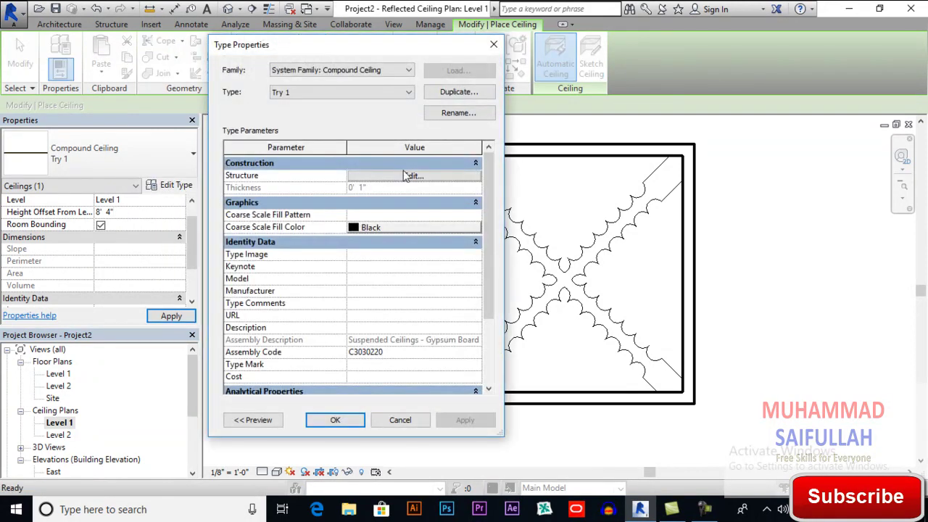
left_click(457, 91)
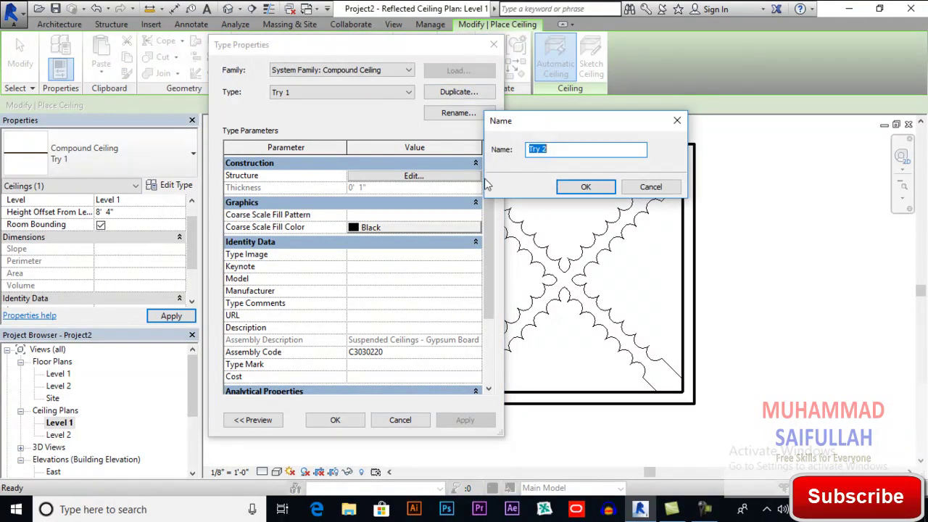
left_click(550, 151)
left_click(583, 187)
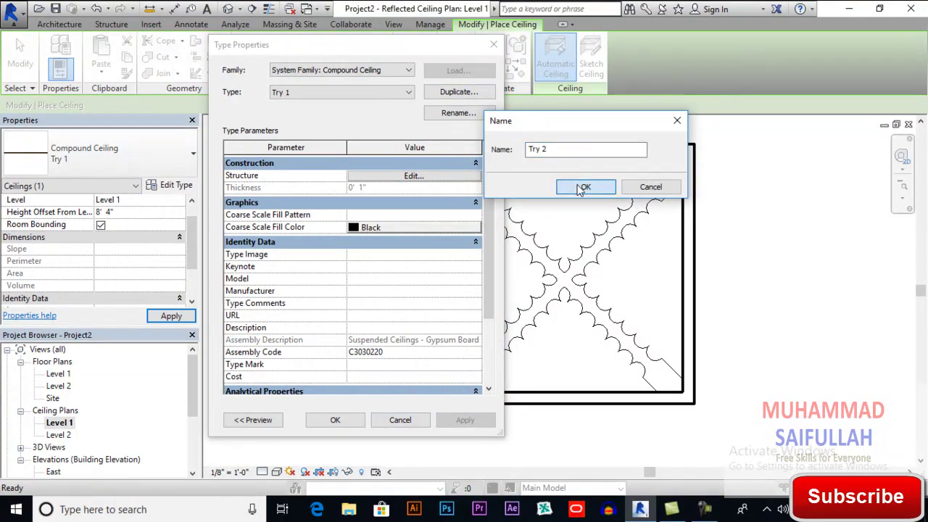
- Open the Material Browser for the Finish 2 layer in the Try 2 ceiling's structure
left_click(413, 175)
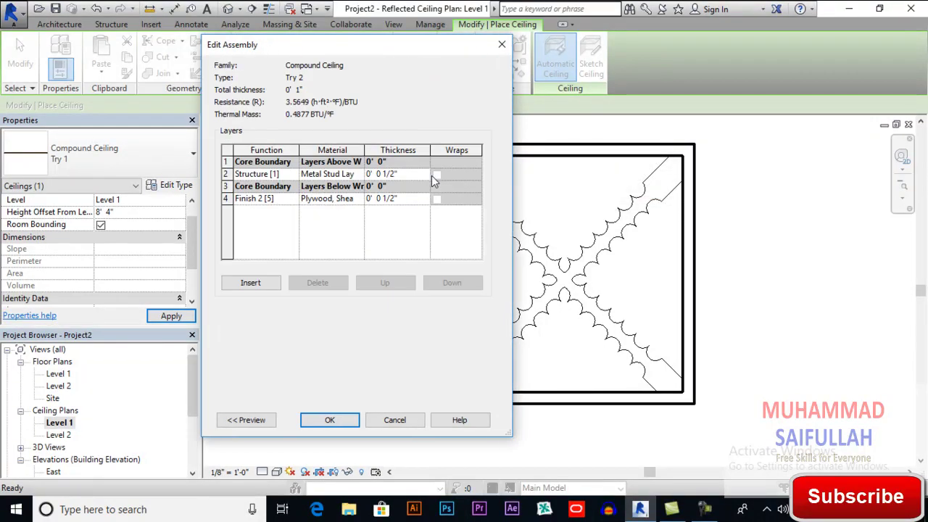
left_click(341, 202)
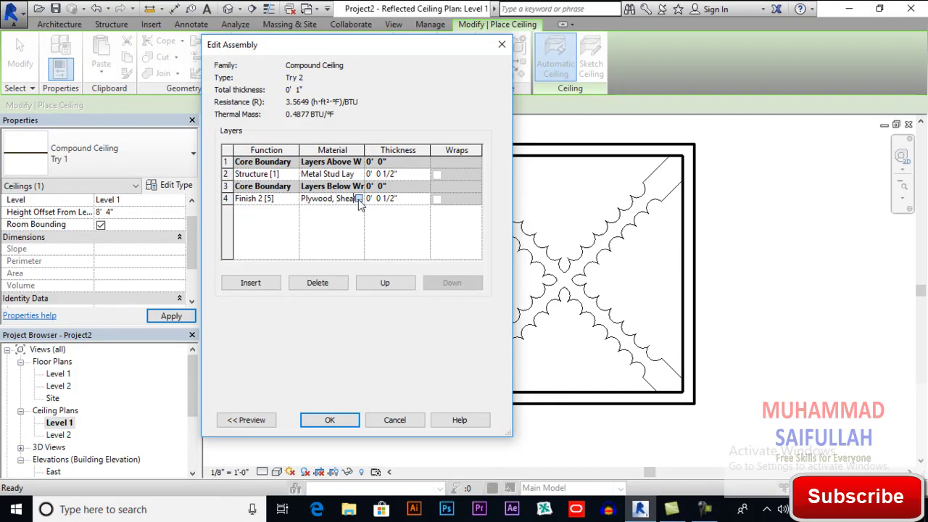
left_click(360, 198)
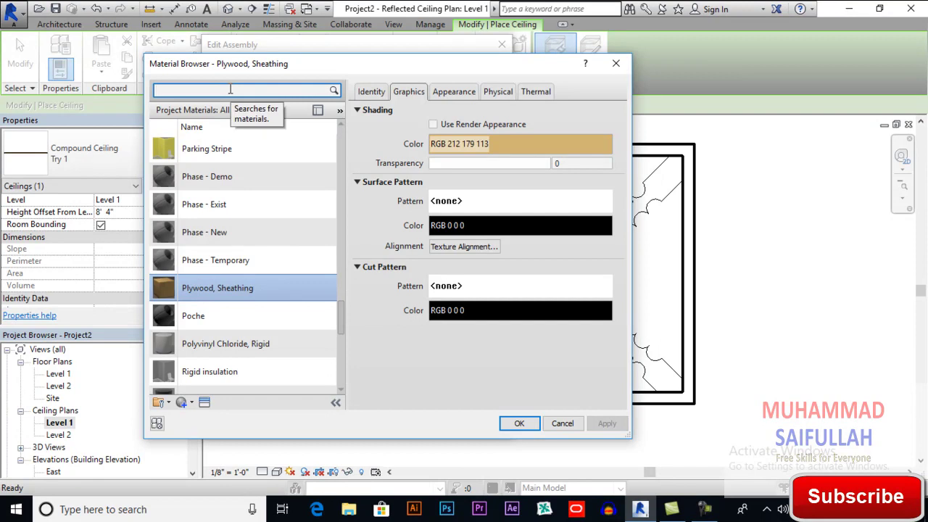
- Search the materials for "yell" and try Parking Stripe and Softwood, Lumber as the finish
type("yell")
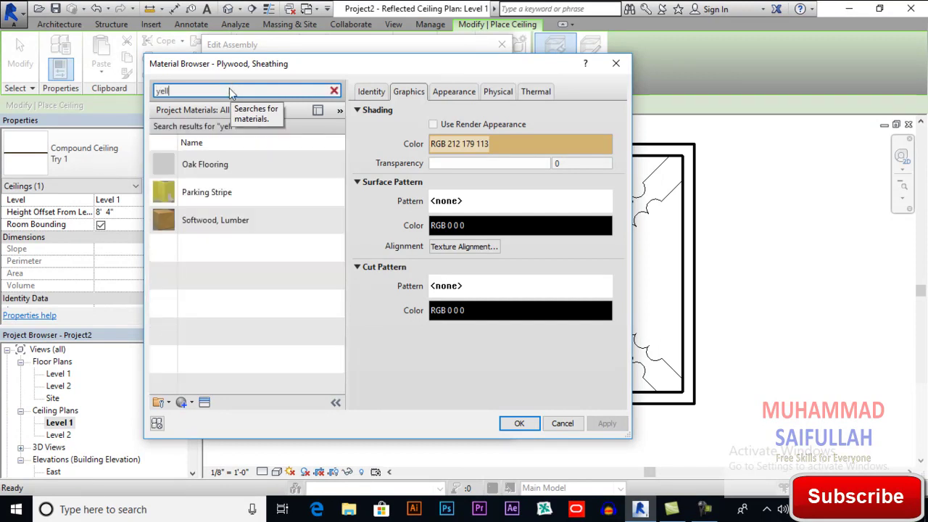
left_click(221, 194)
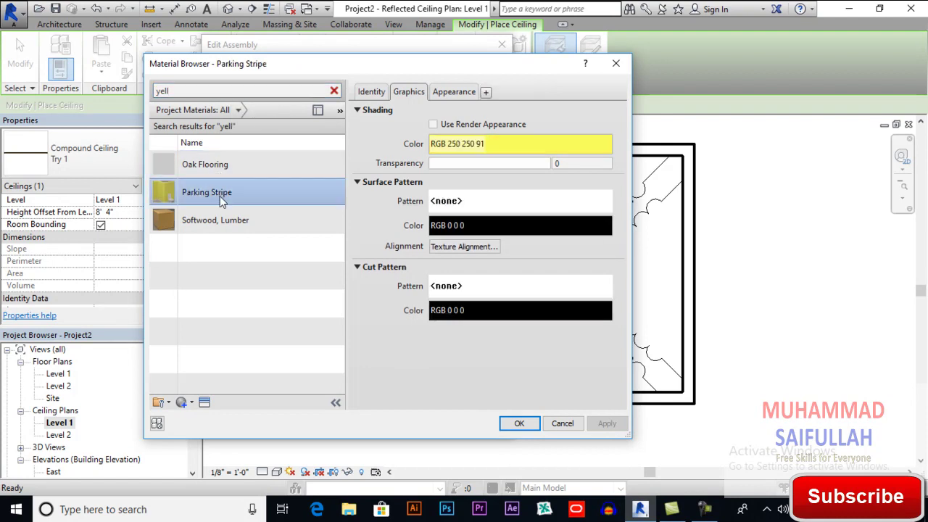
left_click(225, 222)
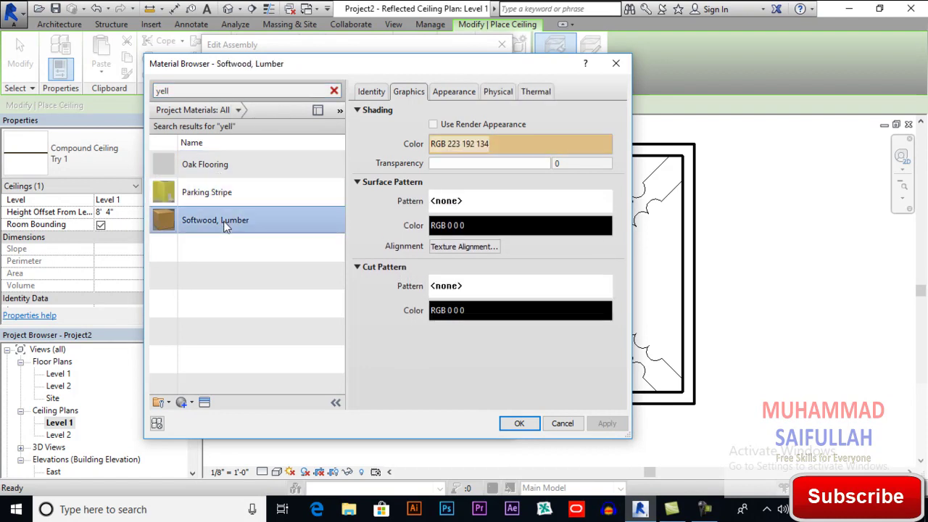
- Find Gypsum Wall Board, assign it to the Try 2 Finish 2 layer, and confirm the assembly and type properties
double_click(172, 92)
type("gy")
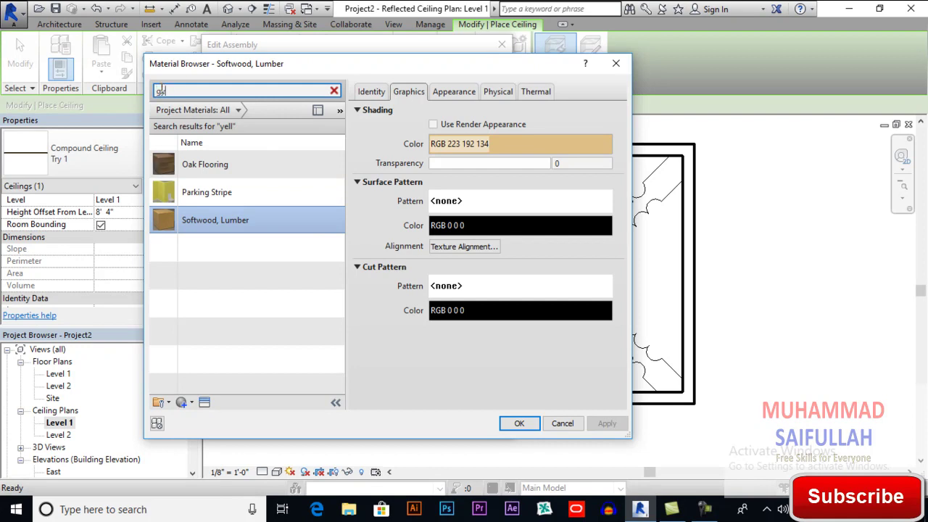
type("p")
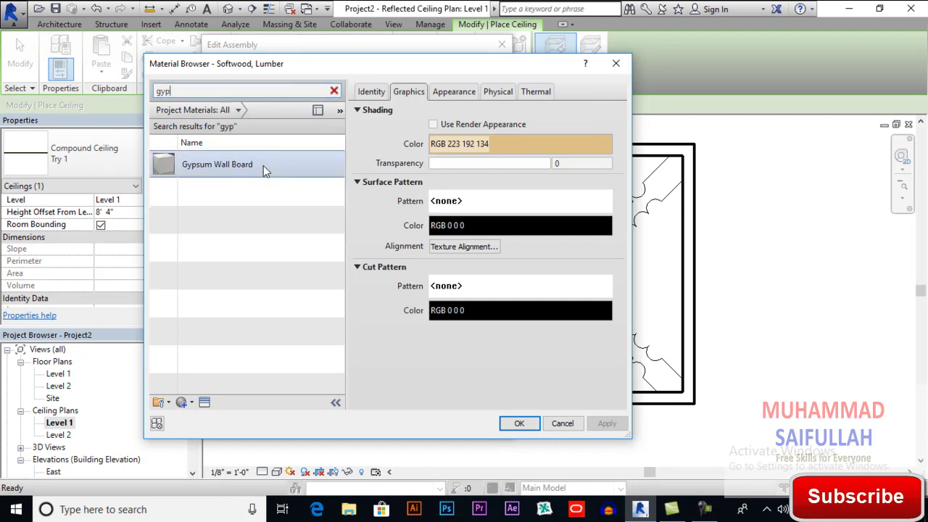
left_click(263, 166)
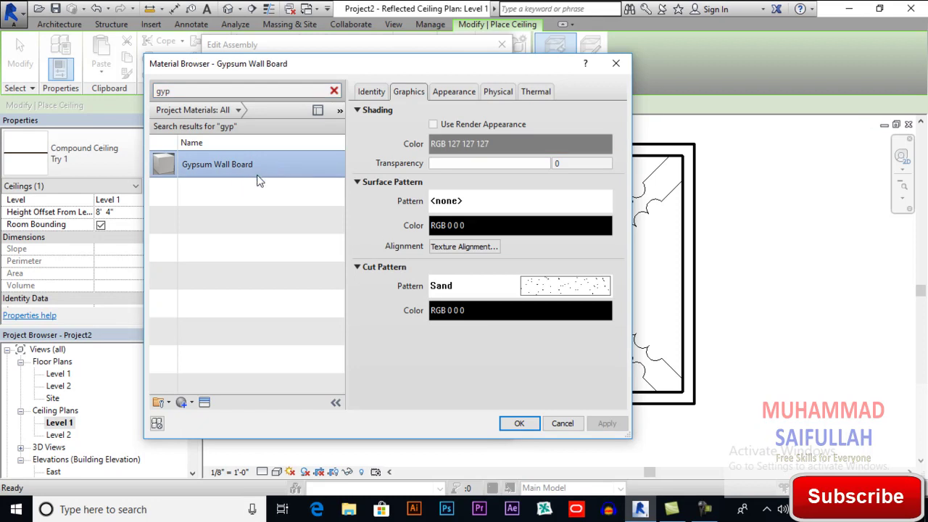
left_click(519, 423)
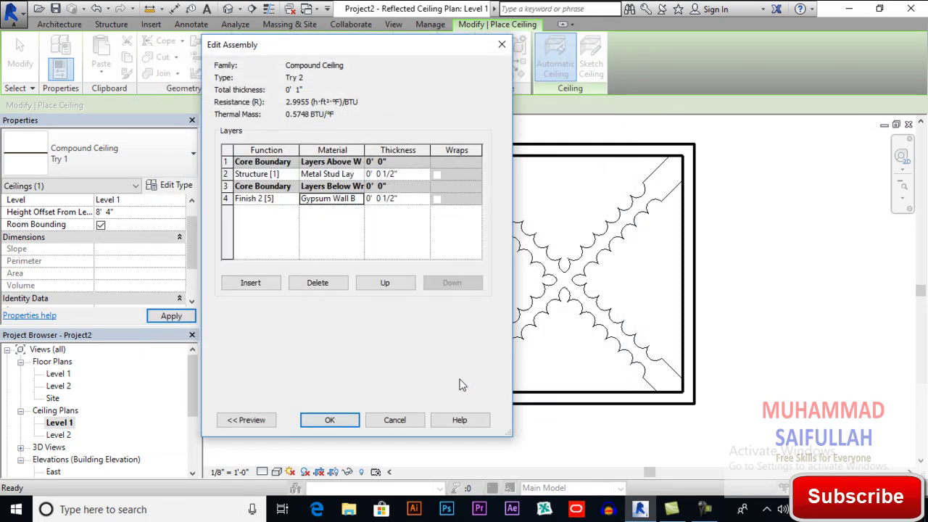
left_click(338, 422)
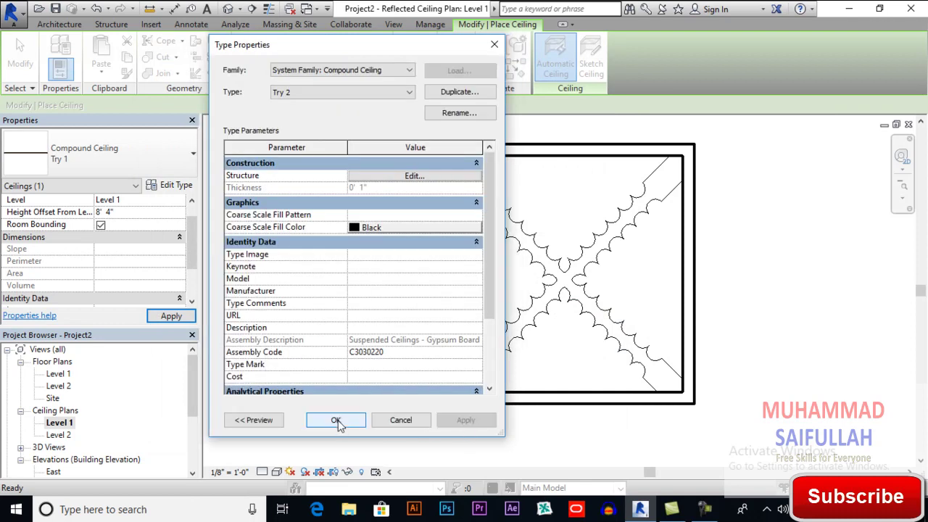
left_click(345, 422)
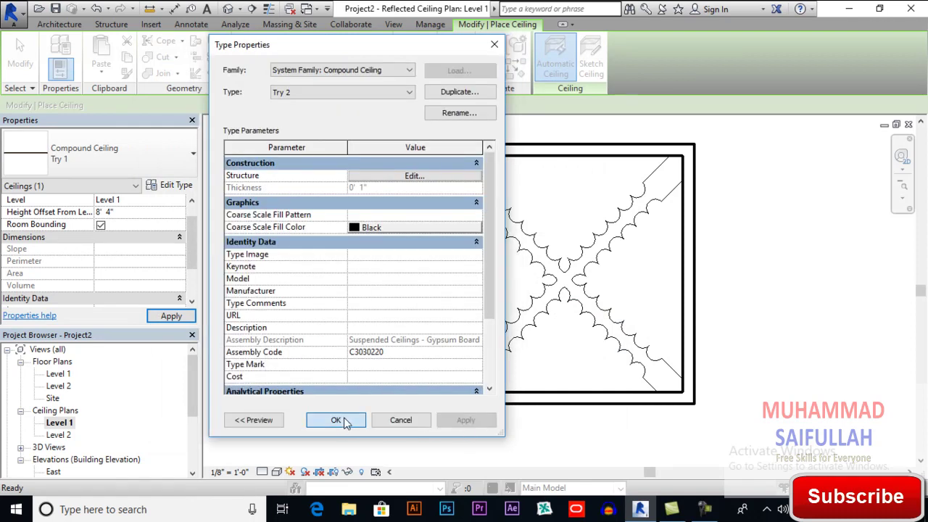
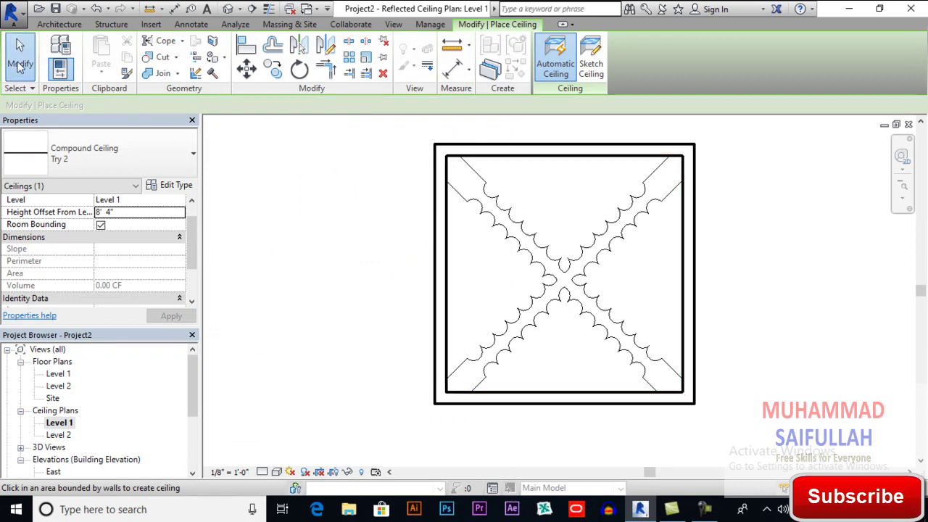
- In the default 3D view, duplicate the front-left wall's Generic - 8" type under the name Wall custom- 8"
left_click(228, 9)
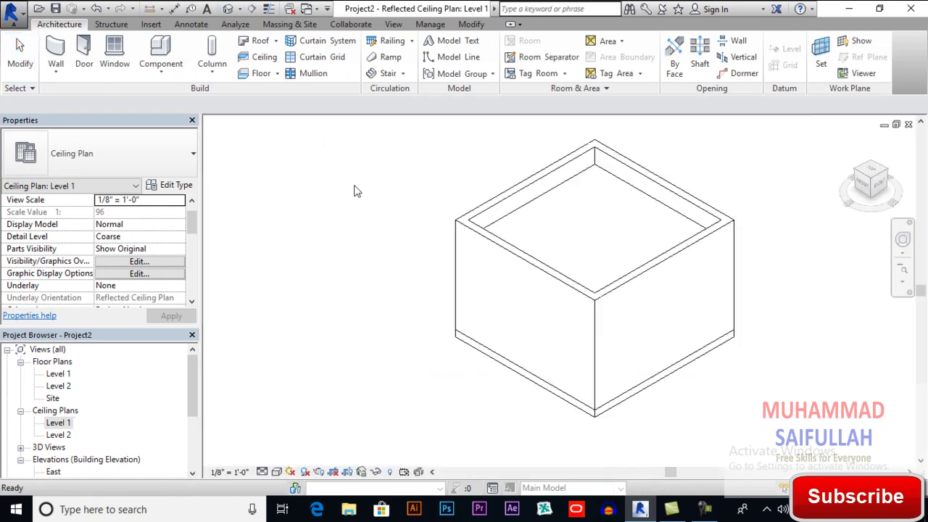
middle_click_drag(601, 280, 591, 282)
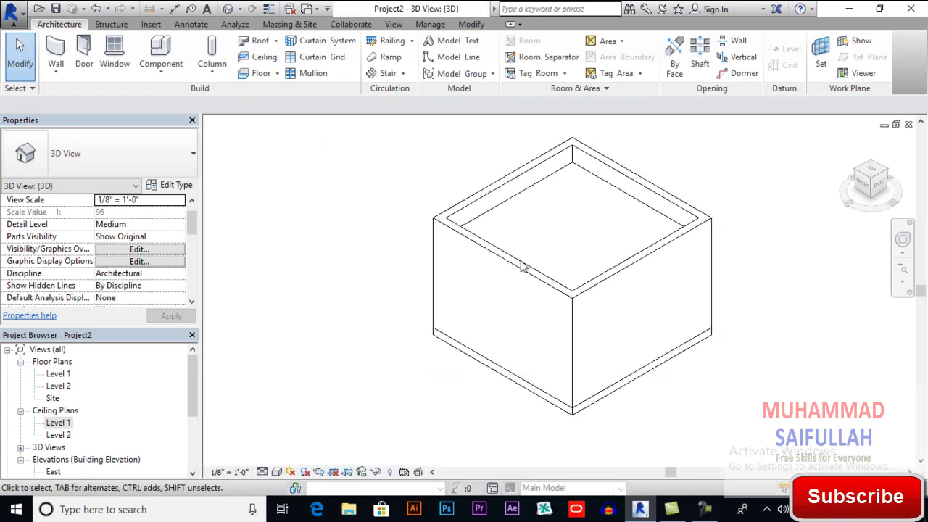
left_click(443, 227)
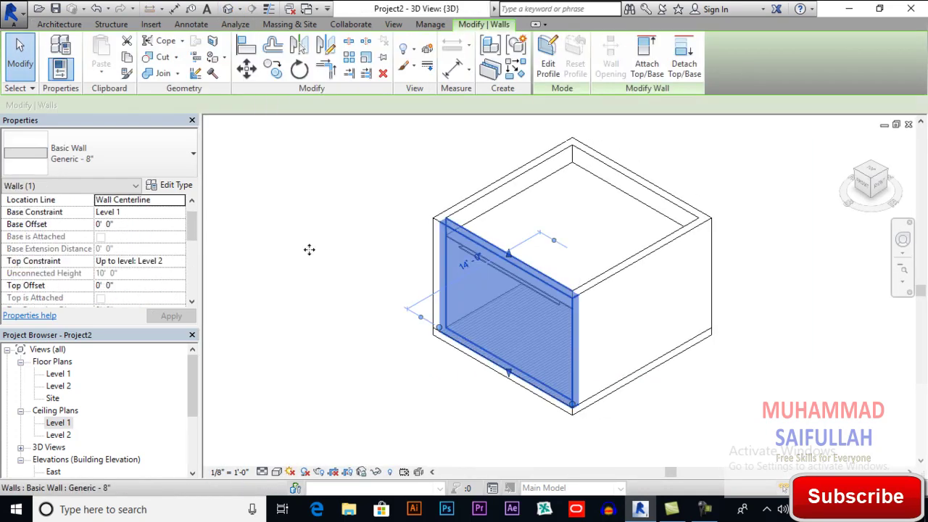
left_click(166, 187)
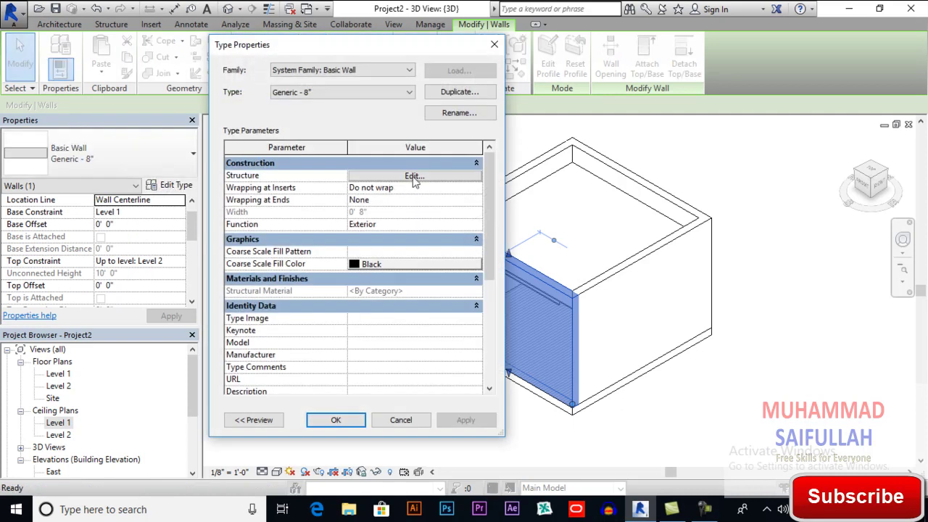
left_click(450, 92)
left_click(580, 150)
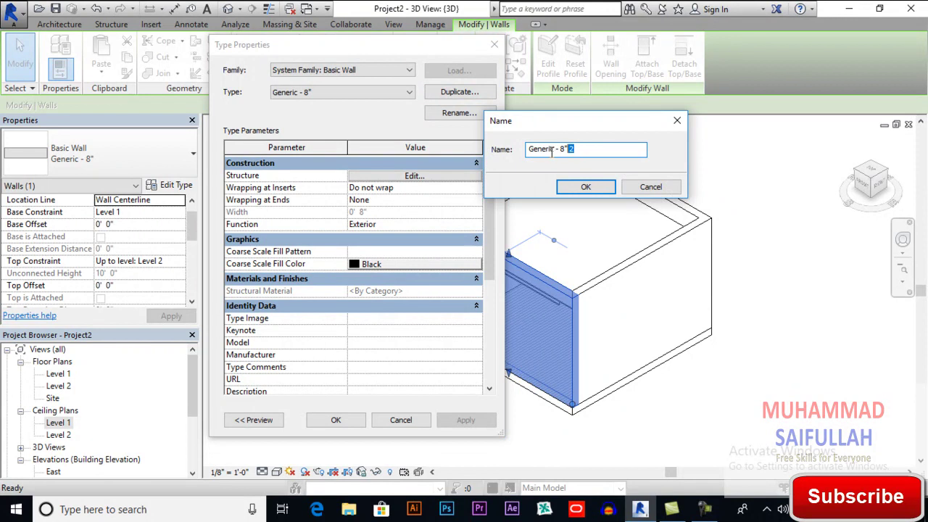
type("Wa")
left_click(602, 186)
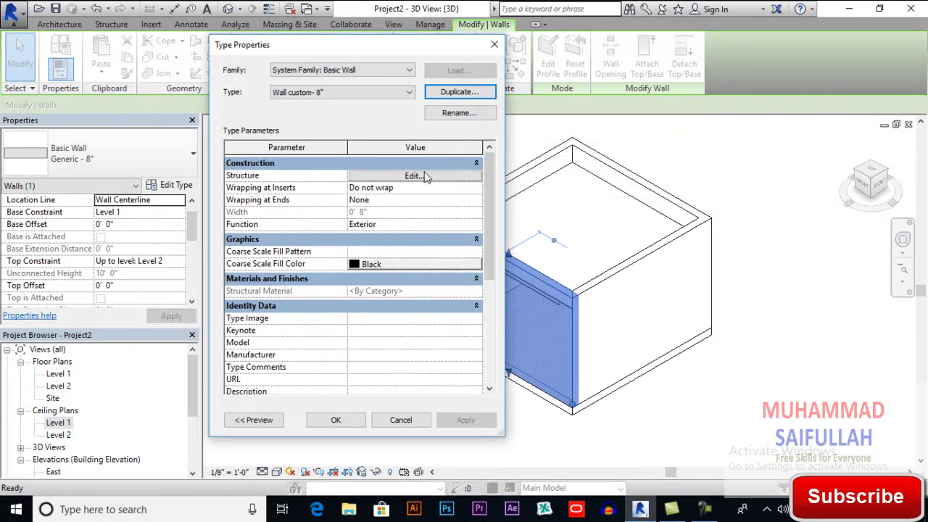
- Assign Gypsum Wall Board to the Structure layer of Wall custom- 8" and confirm the assembly and type properties
left_click(425, 177)
left_click(392, 184)
left_click(338, 184)
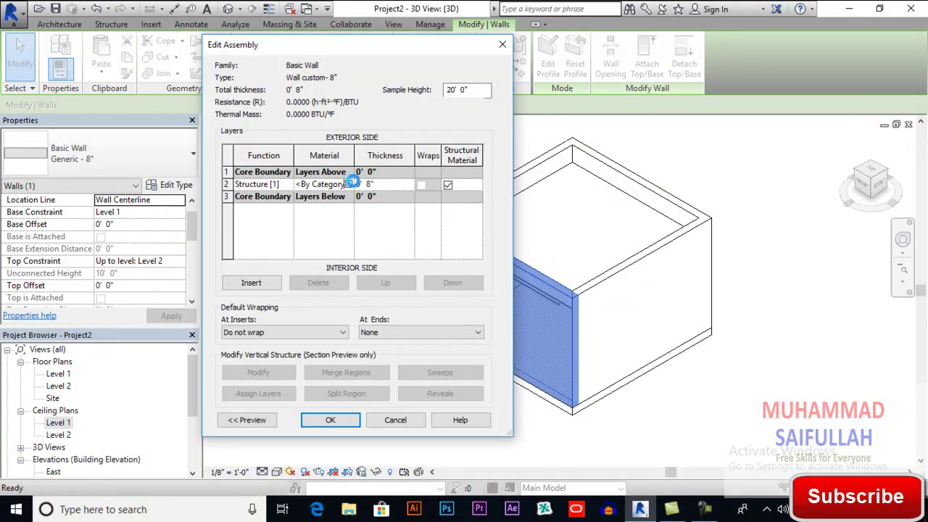
left_click(352, 183)
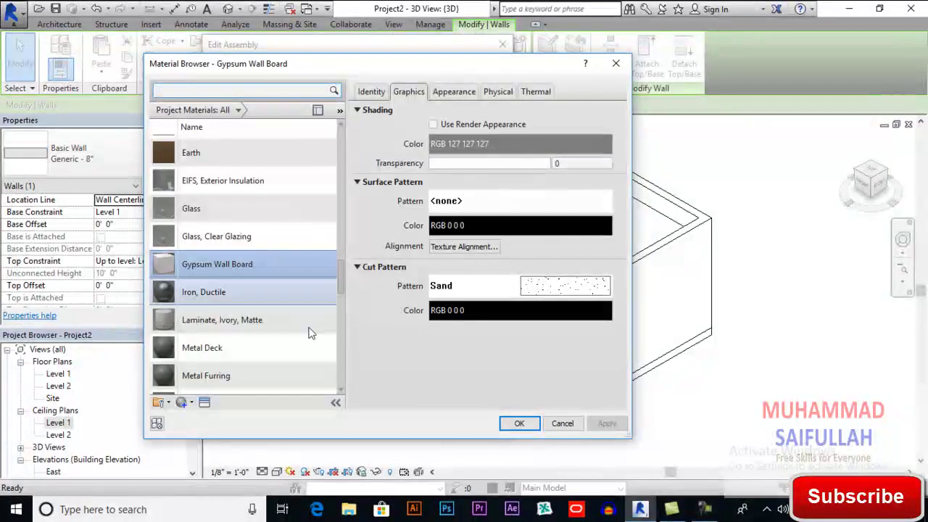
left_click(518, 424)
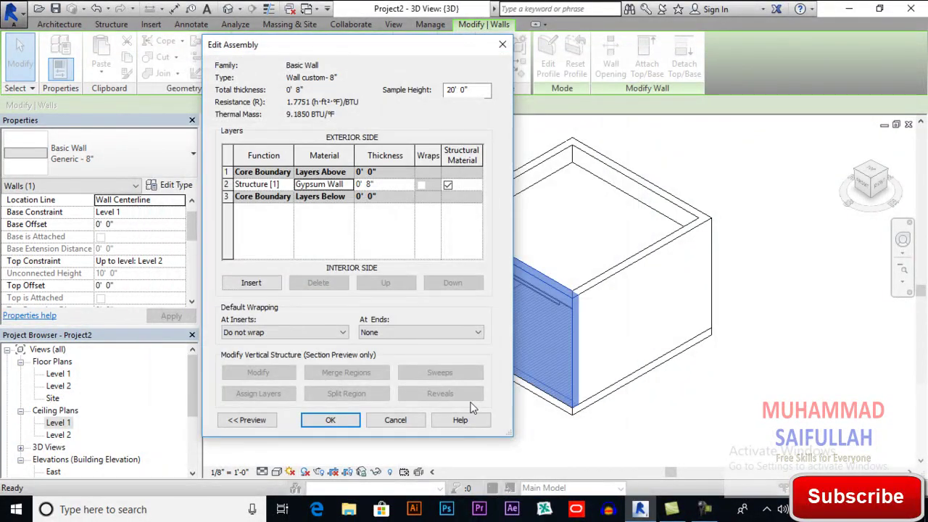
left_click(331, 424)
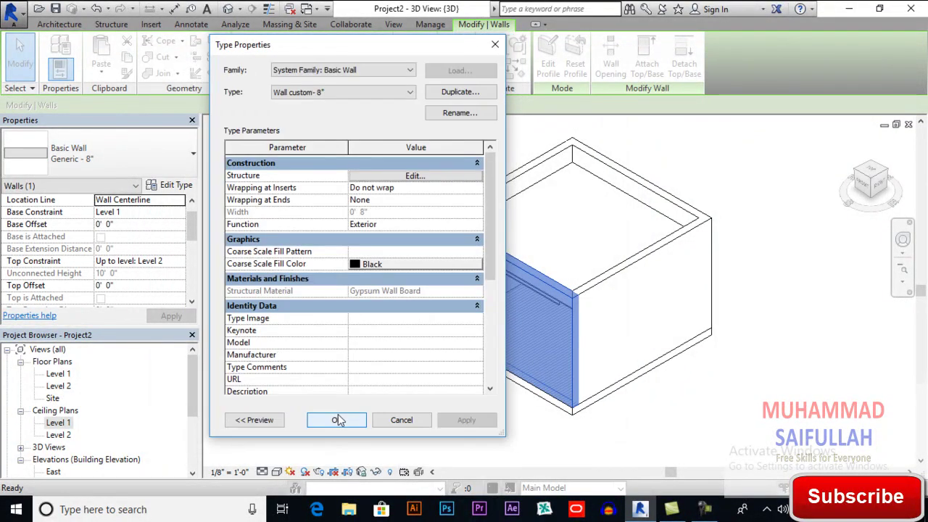
left_click(337, 420)
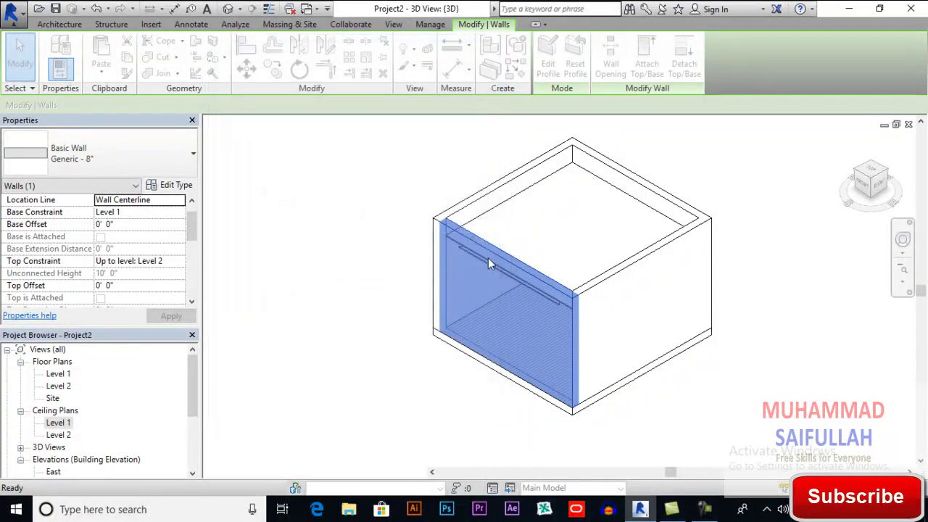
- Select the whole chain of four room walls and change their type to Wall custom- 8"
key("Tab")
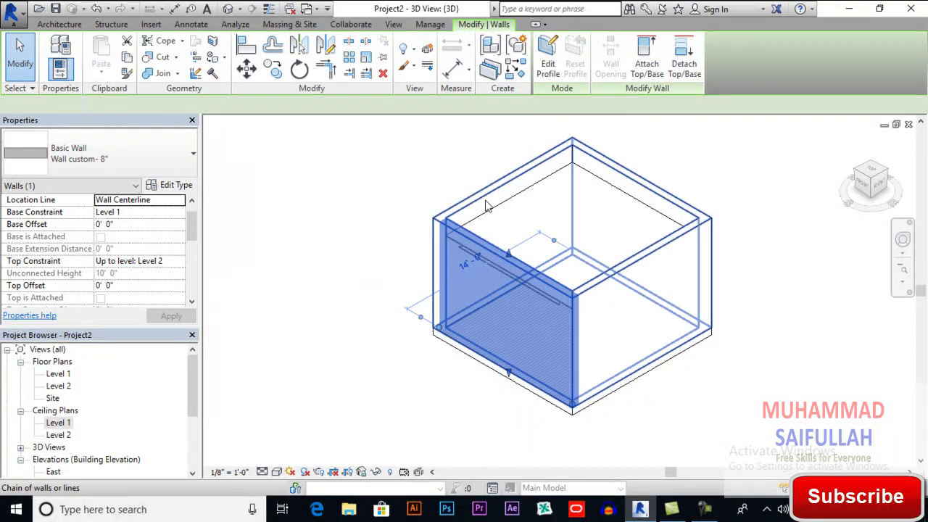
left_click(487, 207)
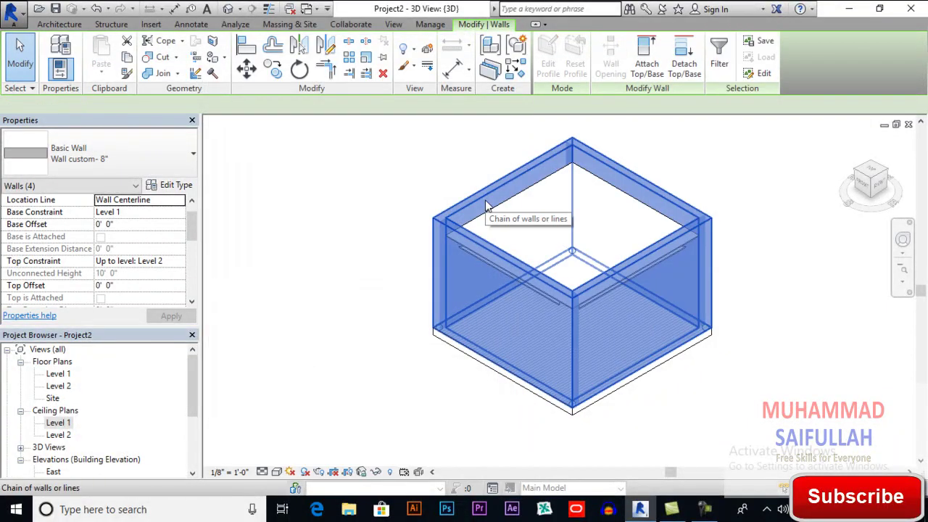
left_click(146, 160)
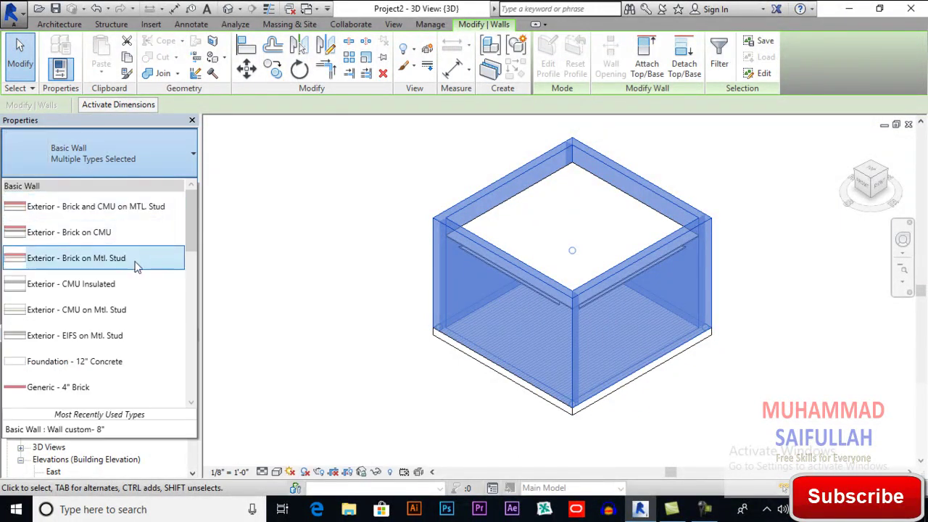
scroll(132, 268, "down", 3)
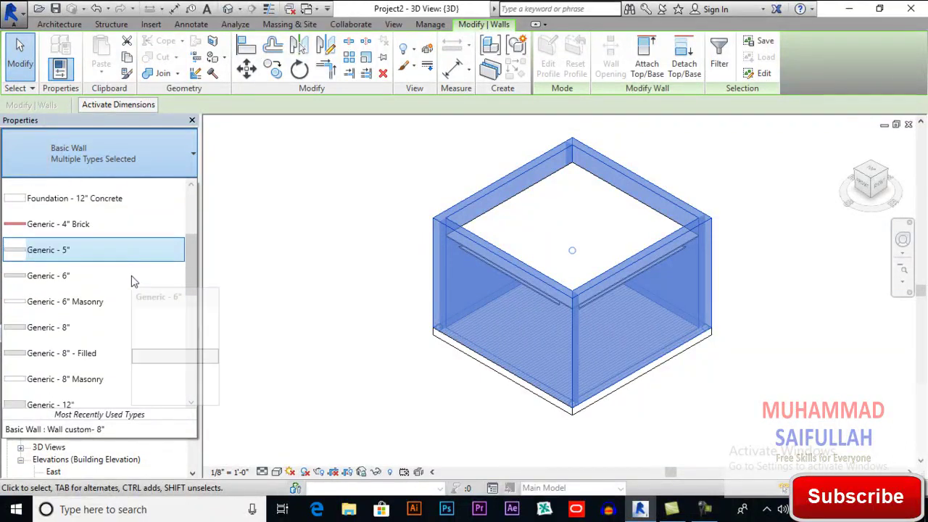
scroll(132, 283, "down", 5)
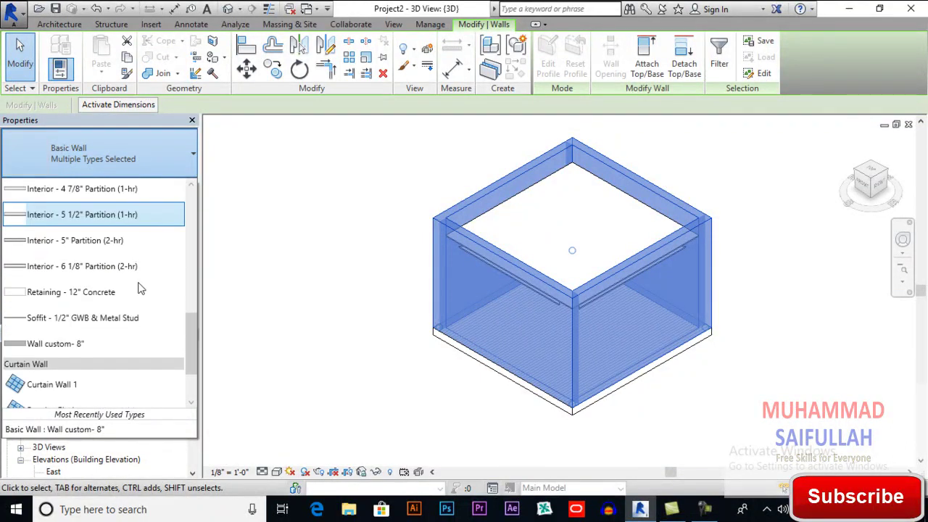
left_click(106, 346)
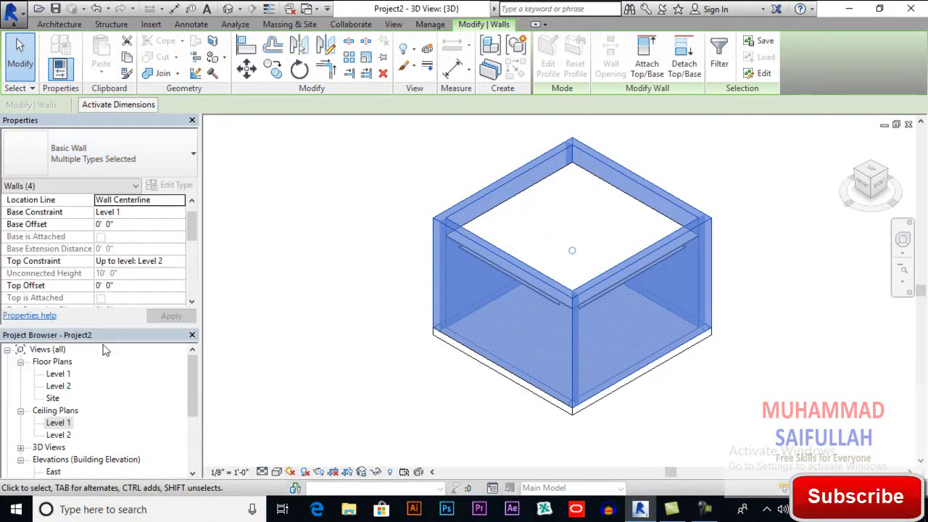
left_click(313, 267)
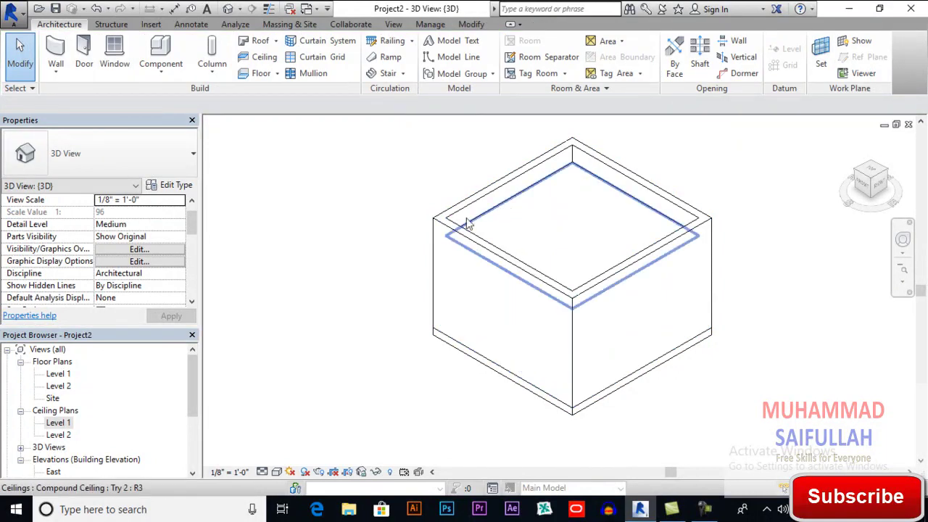
middle_click_drag(439, 250, 440, 242)
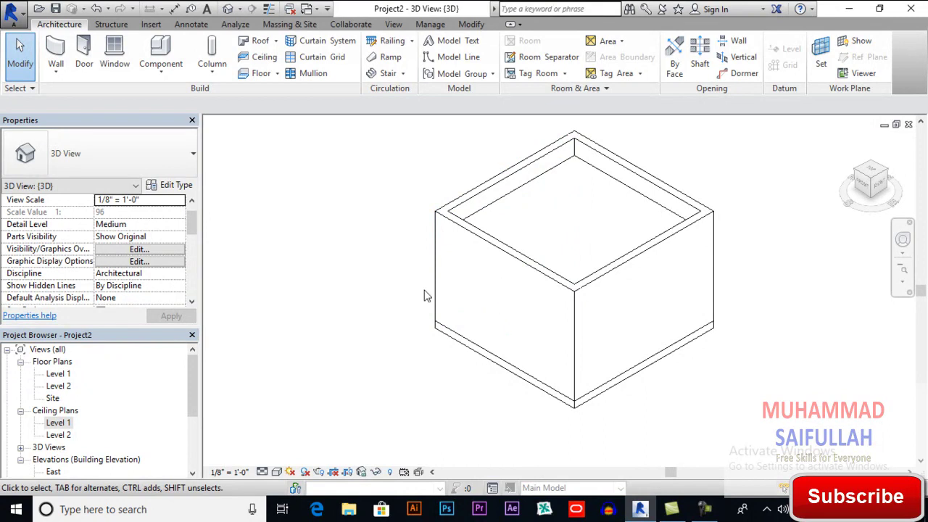
- In the Level 1 floor plan, place three Fixed 36" x 48" windows along the room's west wall
double_click(65, 375)
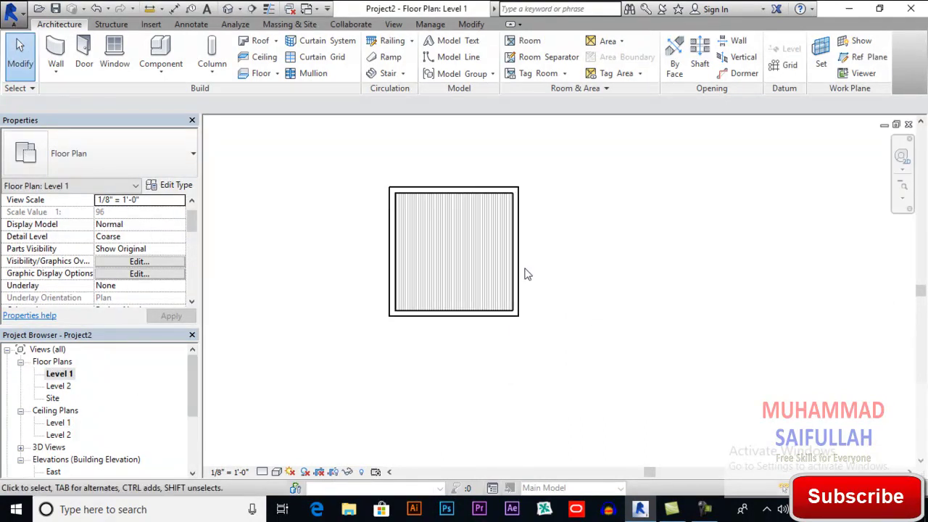
scroll(346, 232, "up", 3)
middle_click_drag(407, 218, 416, 228)
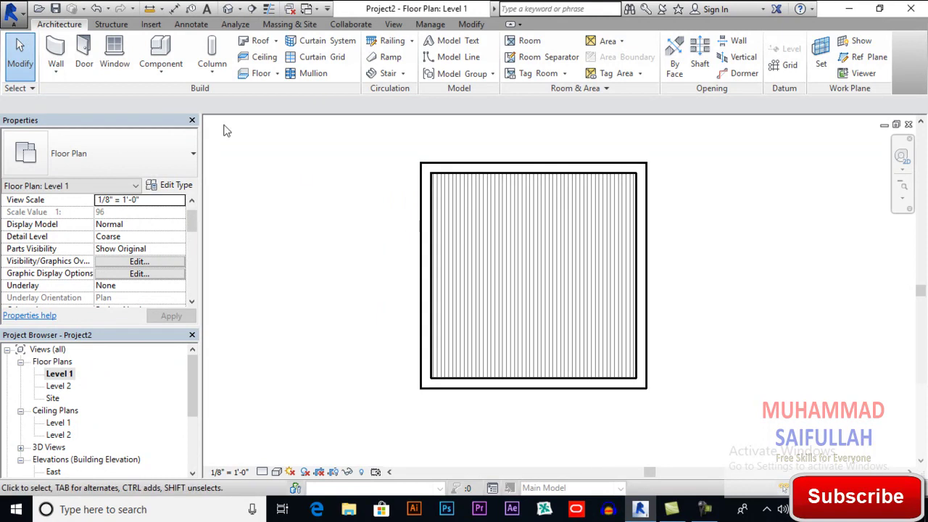
left_click(114, 58)
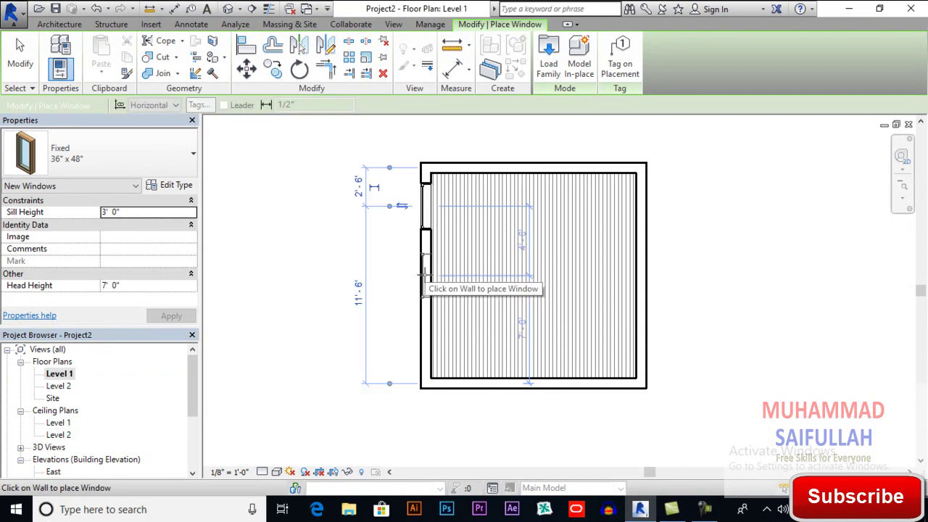
left_click(422, 338)
key("Escape")
key("Escape")
- Mirror the three west-wall windows onto the east wall, drawing a vertical axis through the north wall's midpoint
left_click(426, 211)
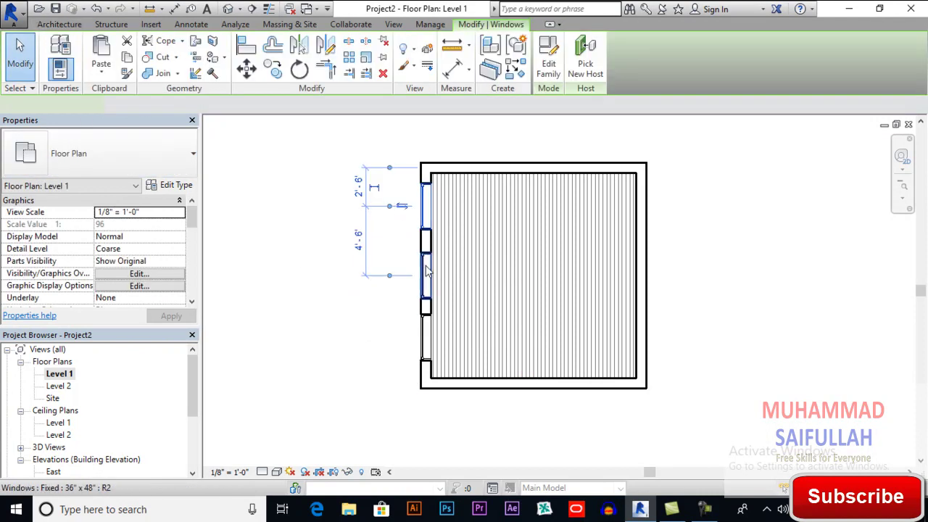
left_click(426, 279)
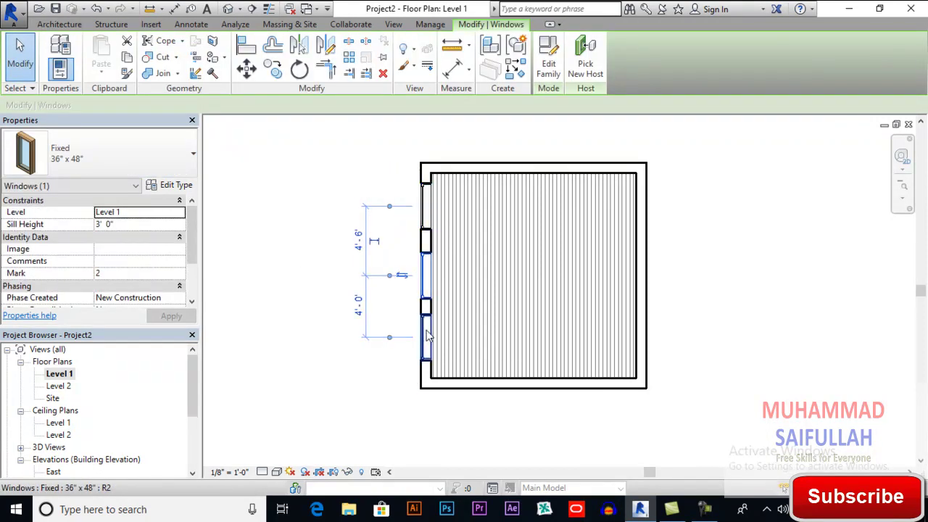
left_click(427, 335, "ctrl")
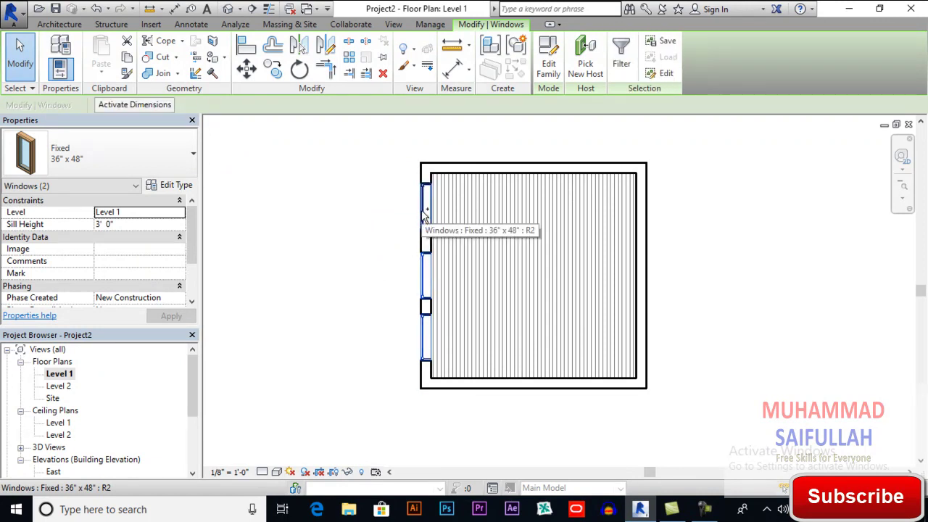
left_click(425, 212, "ctrl")
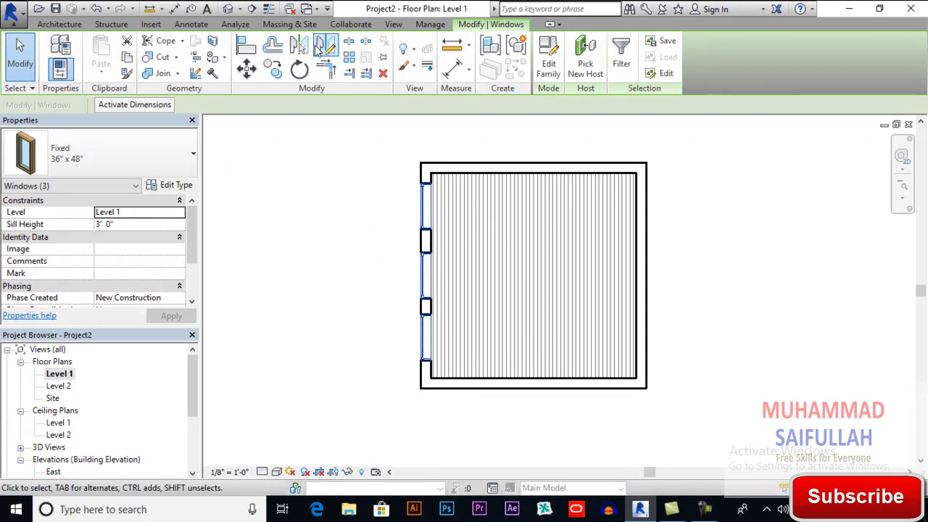
left_click(326, 45)
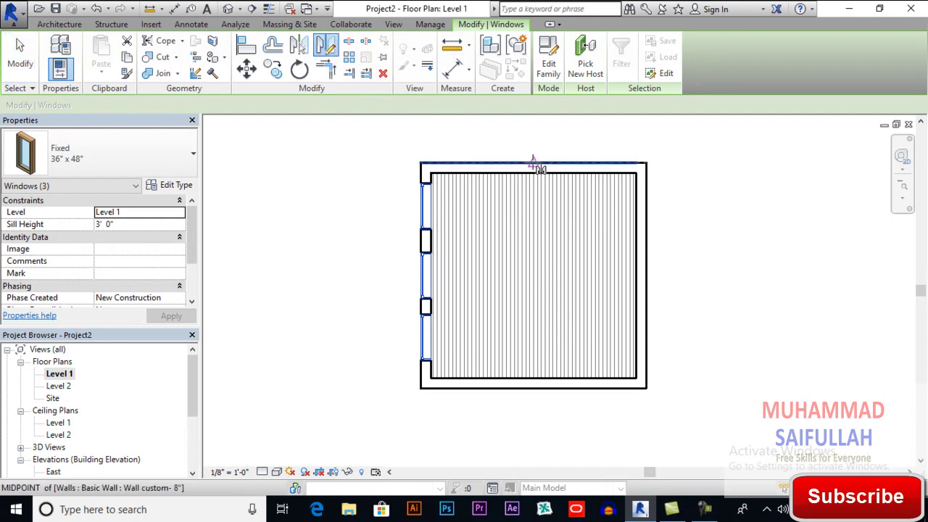
left_click(533, 163)
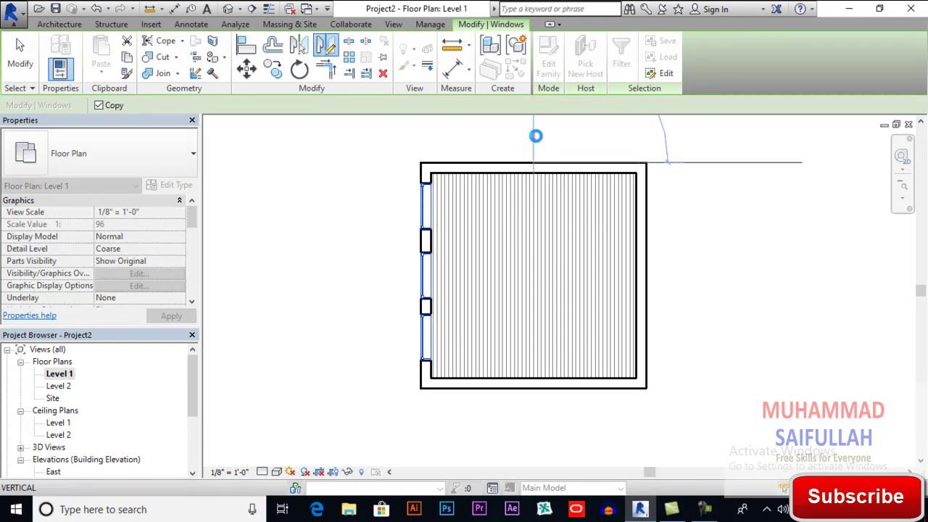
left_click(535, 136)
left_click(713, 257)
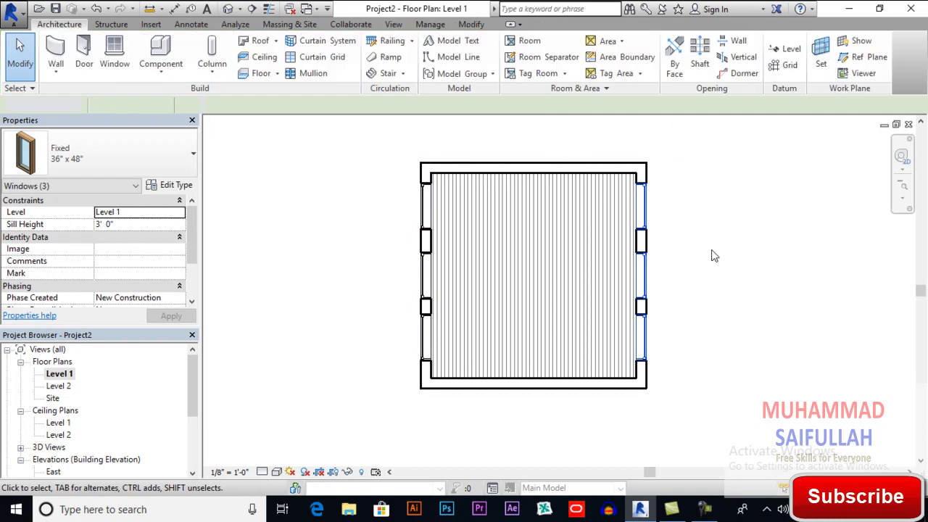
- Create a perspective camera view from just inside the south wall, aimed at the north wall, with a 5' 6" offset from Level 1
left_click(239, 10)
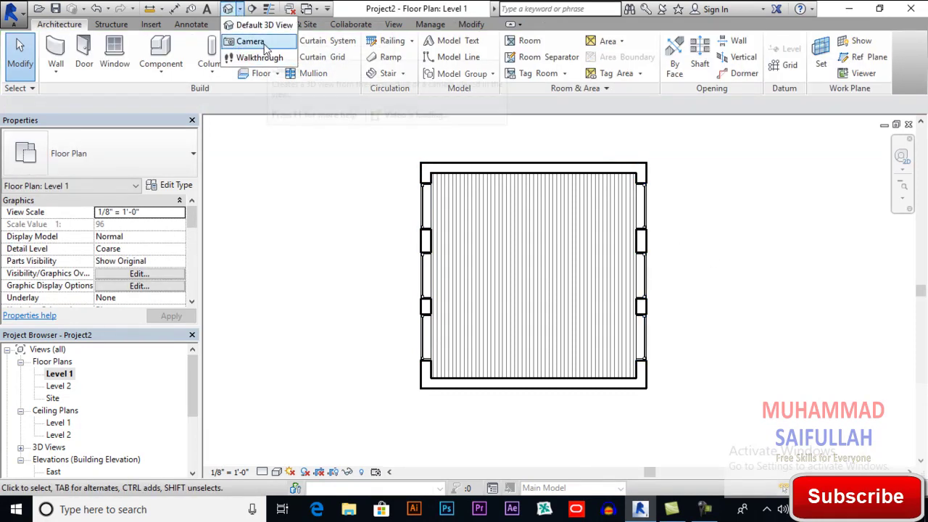
left_click(250, 41)
left_click(545, 375)
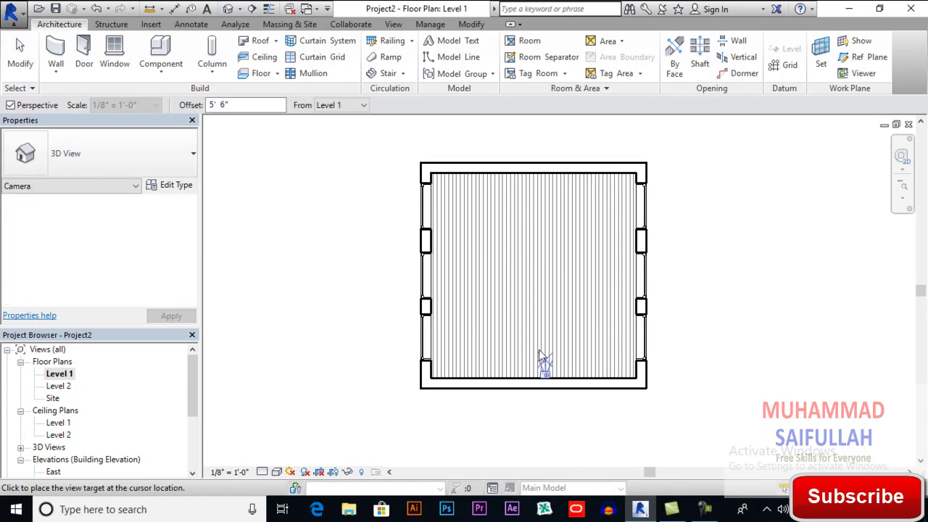
left_click(520, 196)
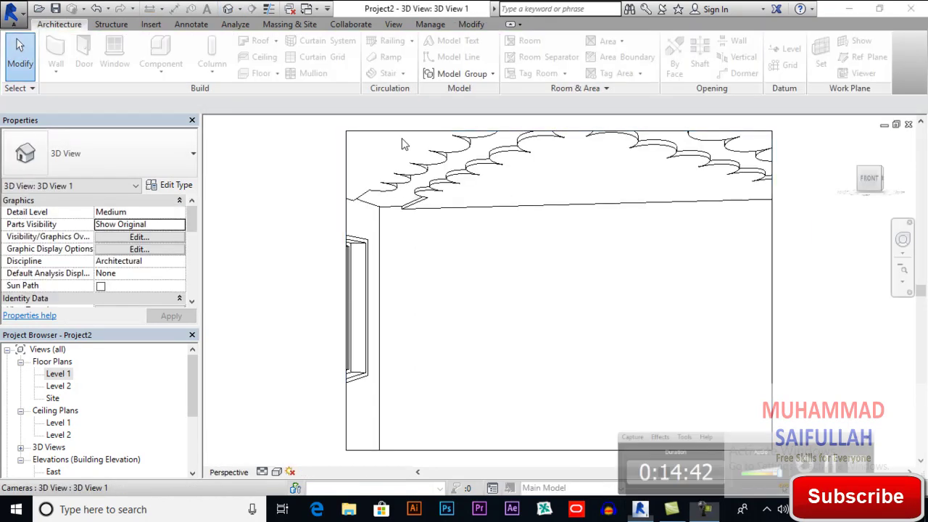
- Enlarge the camera view's crop region on all four sides to take in the scalloped ceiling, side windows and floor
scroll(541, 283, "down", 2)
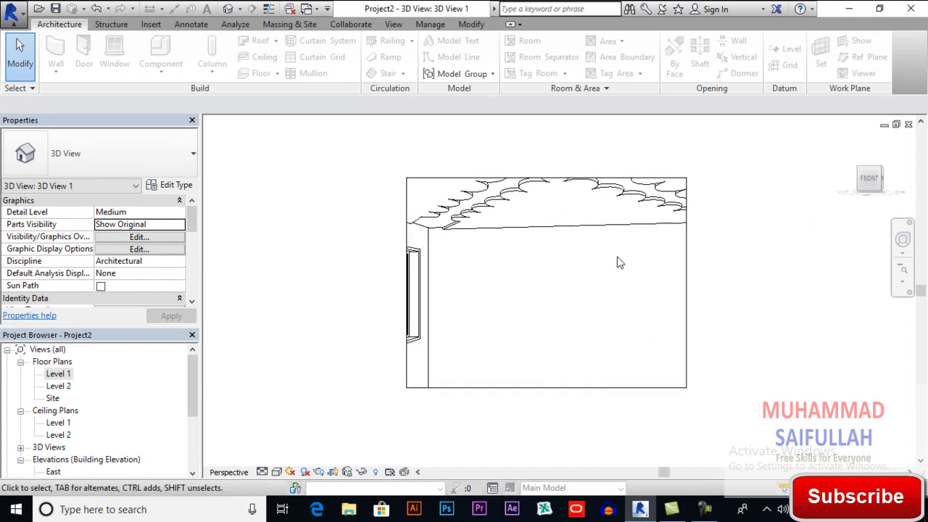
left_click(687, 260)
left_click_drag(687, 283, 762, 283)
left_click_drag(590, 178, 585, 145)
left_click_drag(585, 389, 585, 440)
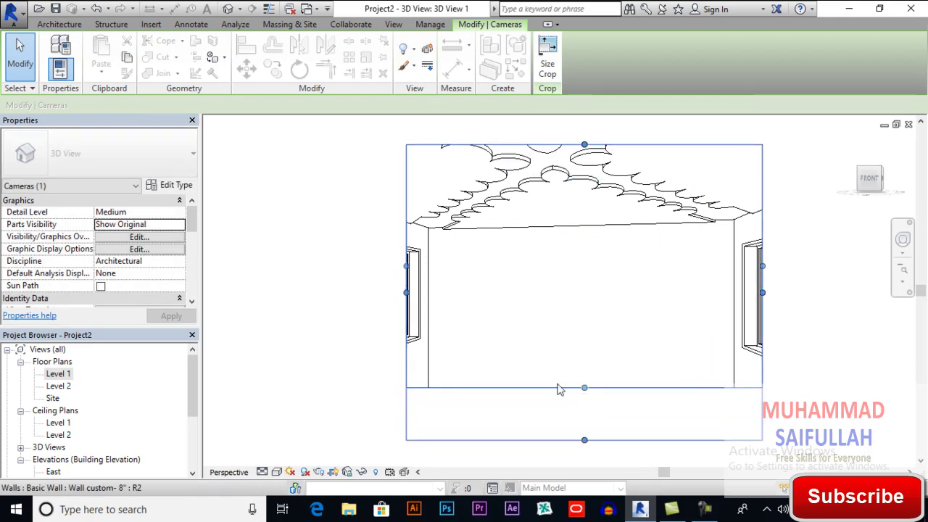
left_click_drag(406, 293, 342, 293)
scroll(424, 250, "down", 1)
left_click_drag(516, 171, 517, 154)
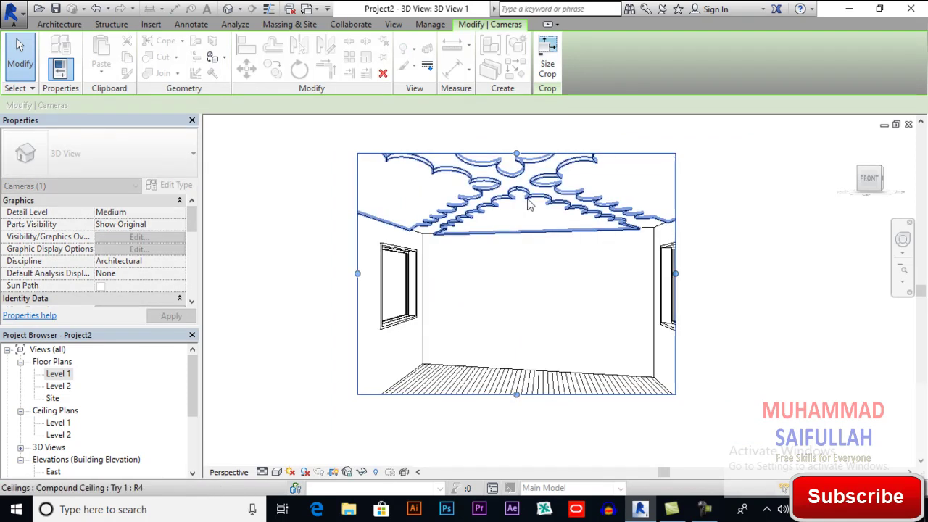
- Extend the camera view's crop region slightly downward and switch the view to the Realistic visual style
left_click_drag(516, 395, 517, 407)
left_click(277, 472)
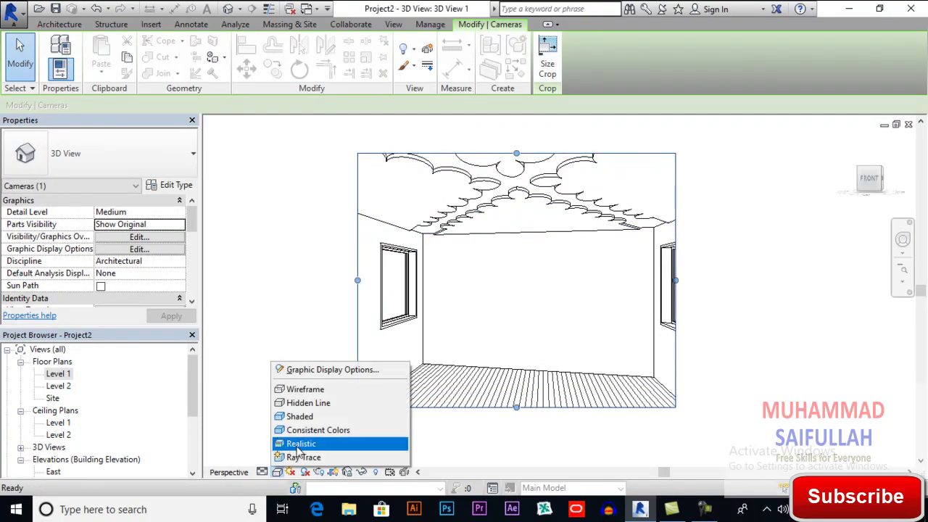
left_click(326, 402)
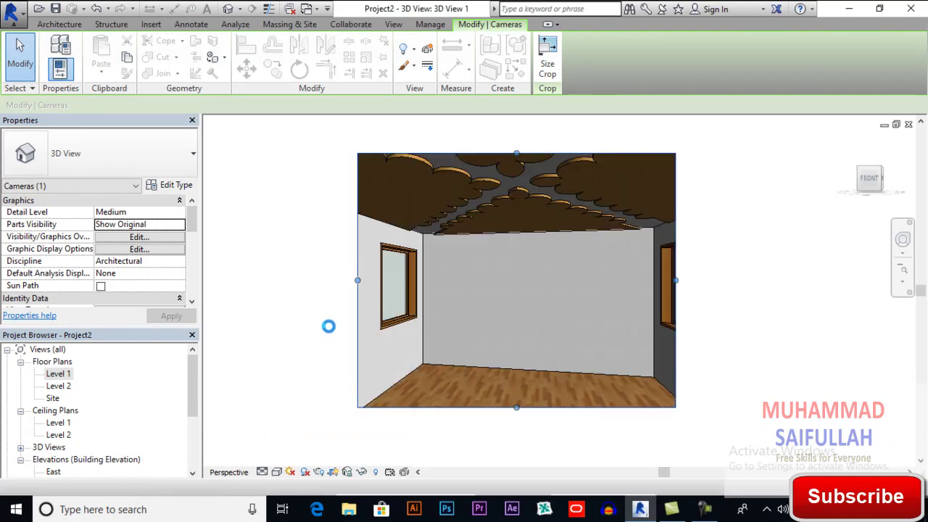
left_click(290, 324)
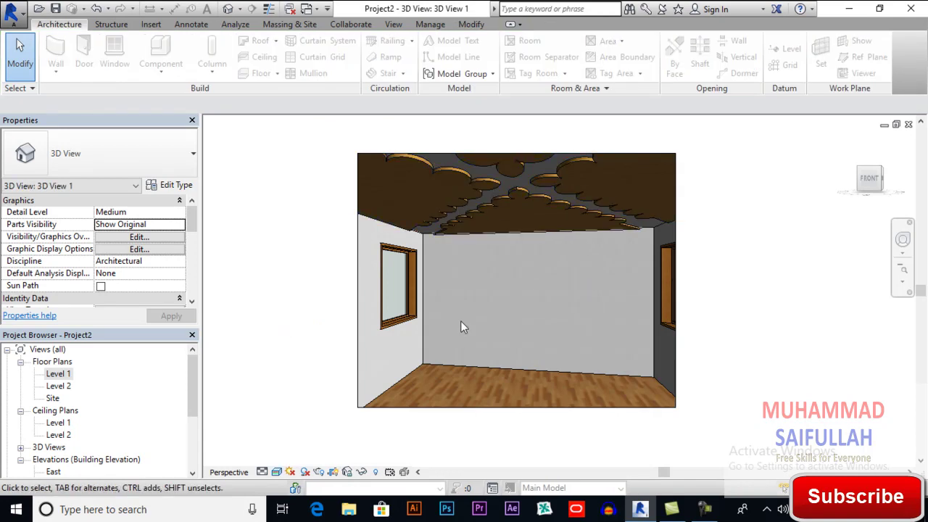
- Enlarge the camera view's crop region on all four sides to include more windows, ceiling and floor
left_click(429, 324)
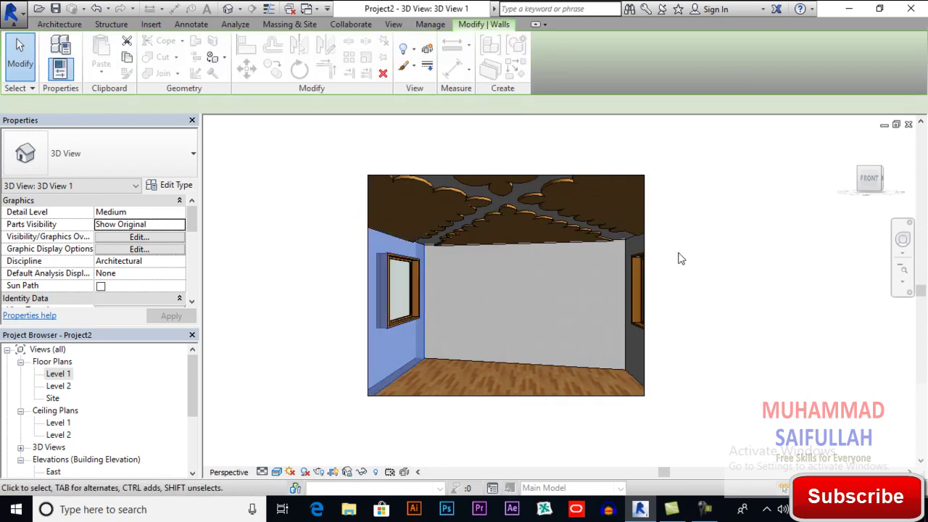
left_click(645, 187)
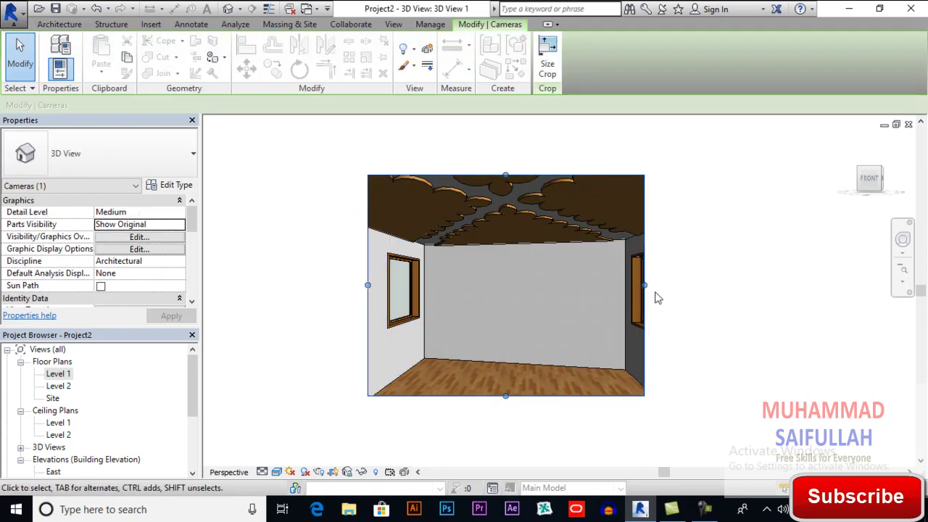
left_click_drag(653, 284, 681, 284)
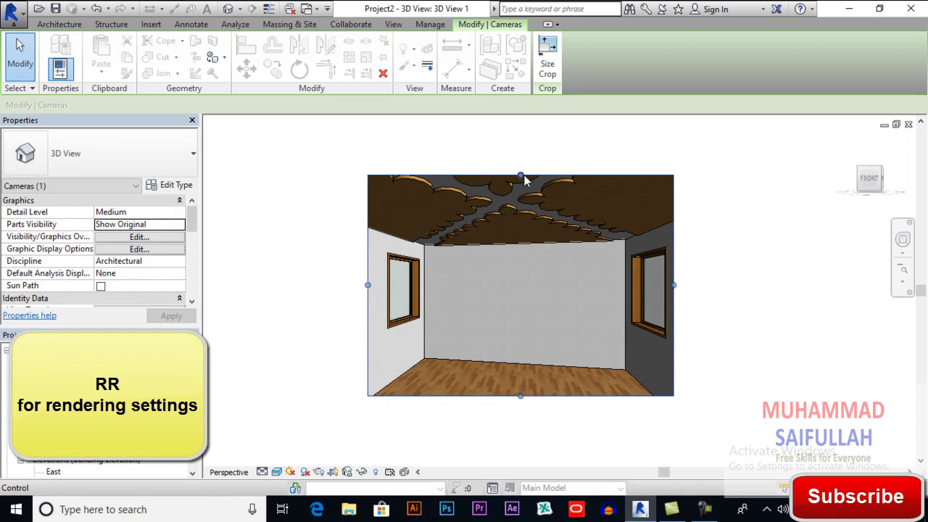
left_click_drag(522, 176, 522, 154)
left_click_drag(520, 396, 520, 420)
left_click_drag(368, 287, 336, 285)
left_click(300, 286)
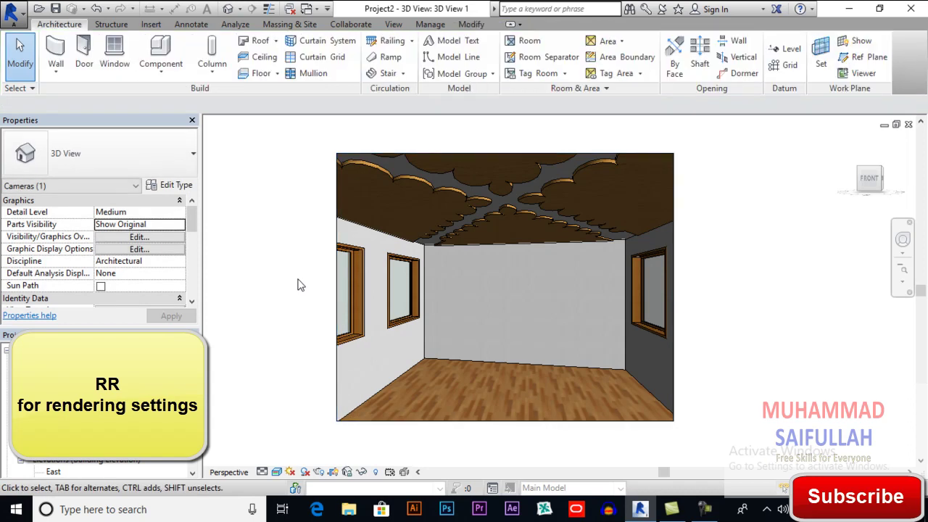
- In the rendering settings, set the quality to High and the output resolution to Printer at 600 DPI
key("r")
key("r")
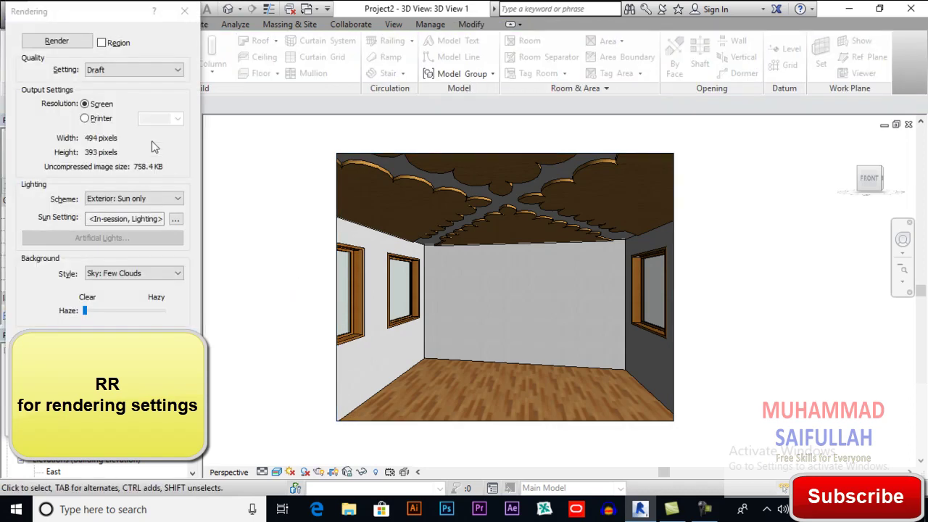
left_click(137, 71)
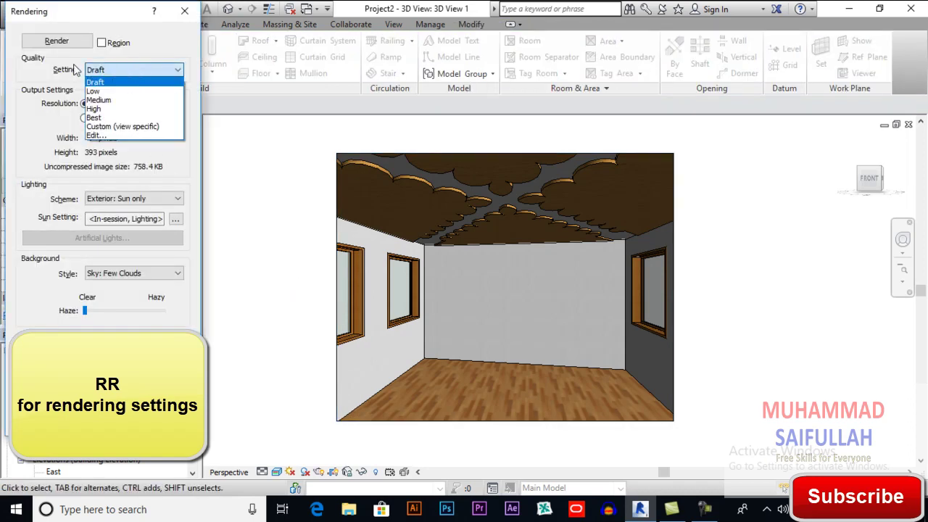
left_click(97, 22)
left_click(111, 69)
left_click(115, 108)
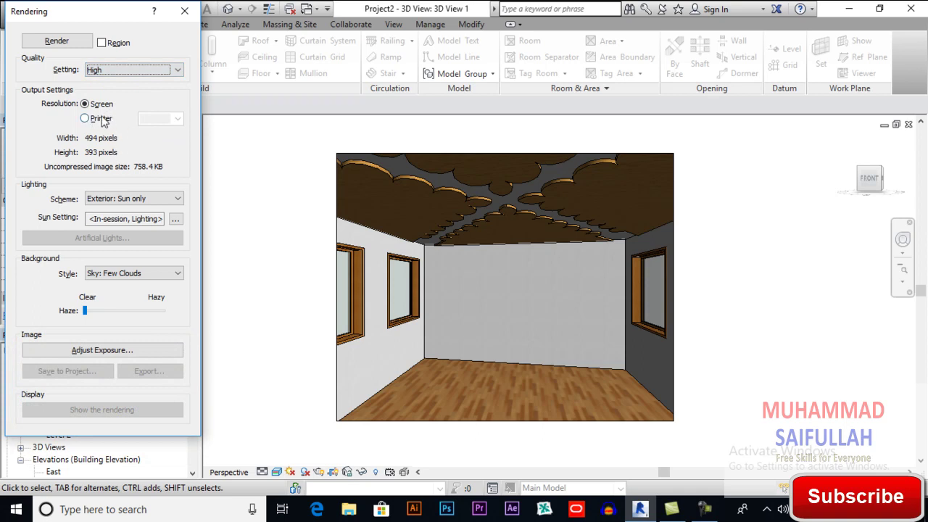
left_click(102, 119)
left_click(178, 118)
left_click(167, 159)
- Render the camera view with the Interior: Sun only lighting scheme and the Sky: No Clouds background
left_click(145, 200)
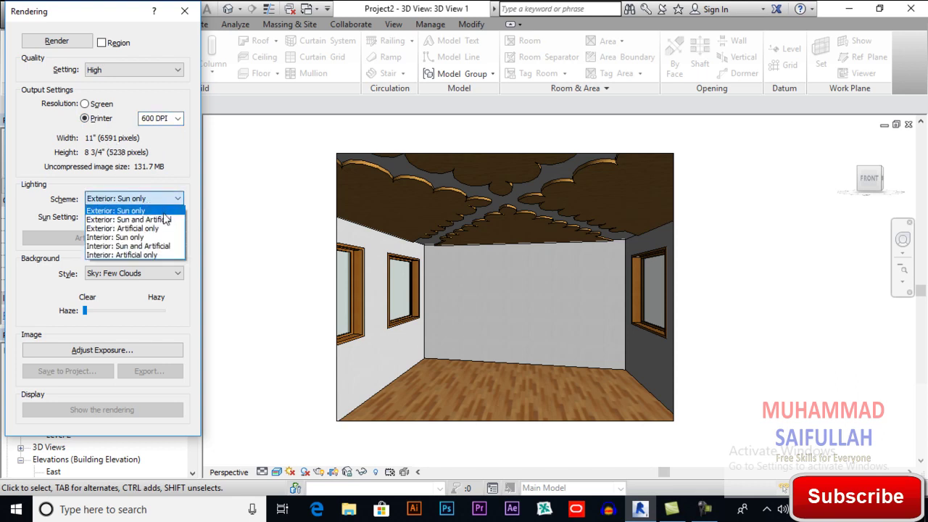
left_click(167, 238)
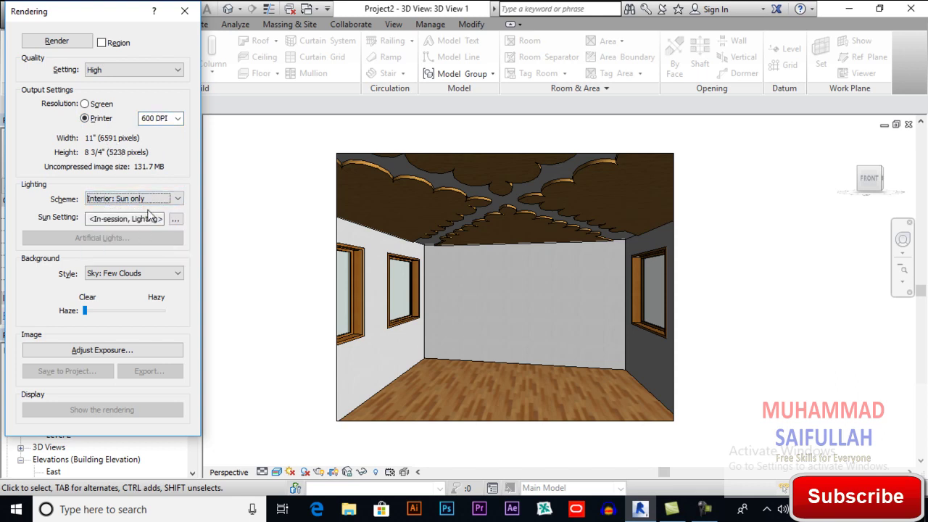
left_click(135, 275)
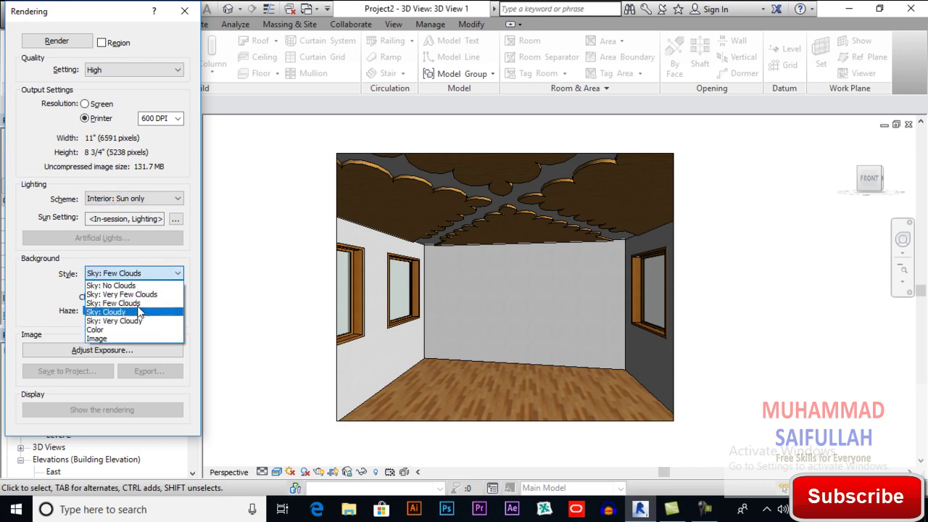
left_click(145, 287)
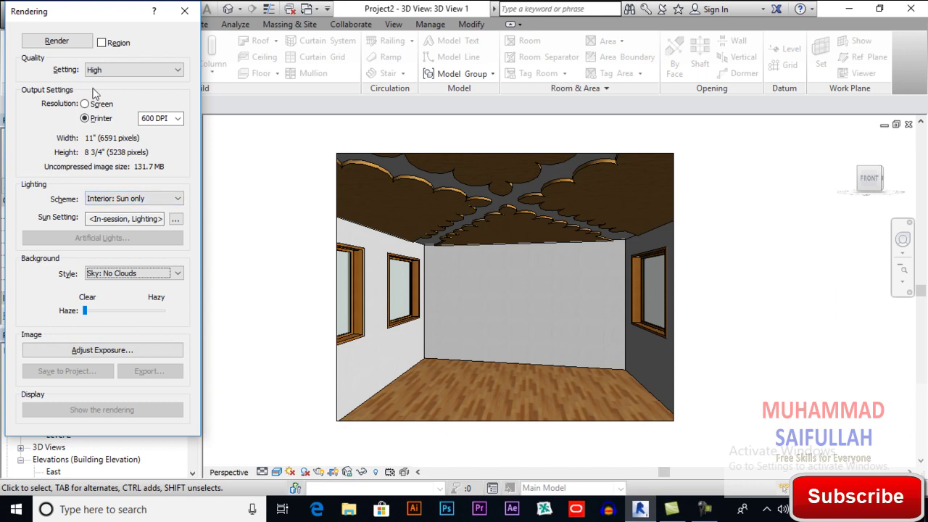
left_click(56, 42)
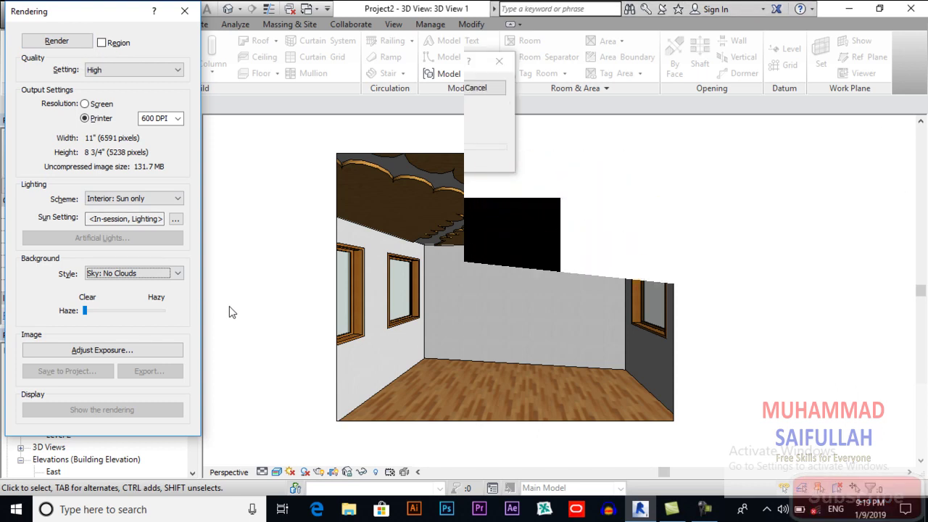
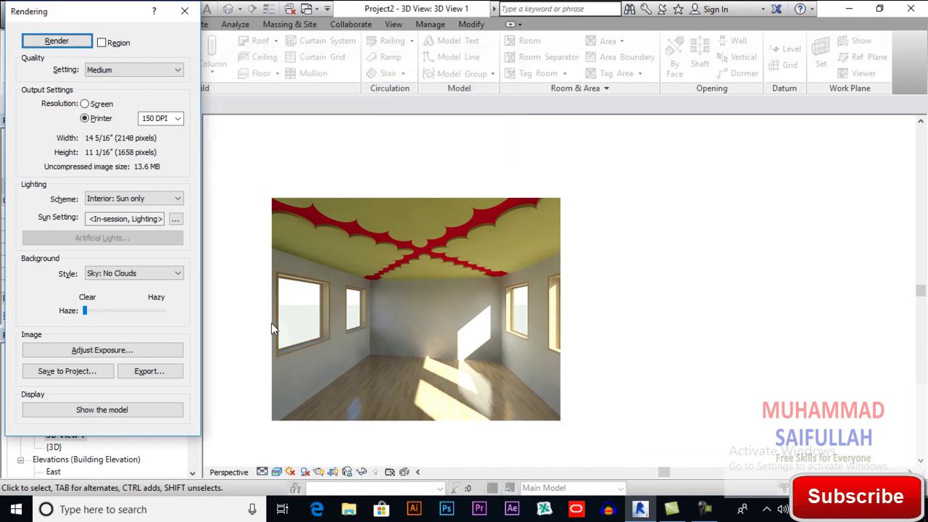
- Adjust the rendered image's exposure, trying an Exposure Value of 11.97 and settling on 9.95
left_click(119, 351)
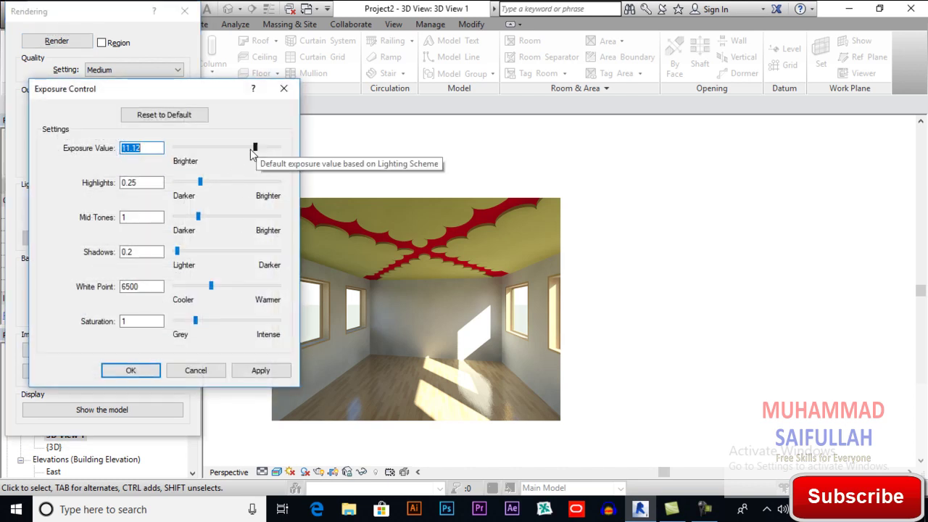
left_click_drag(256, 147, 259, 148)
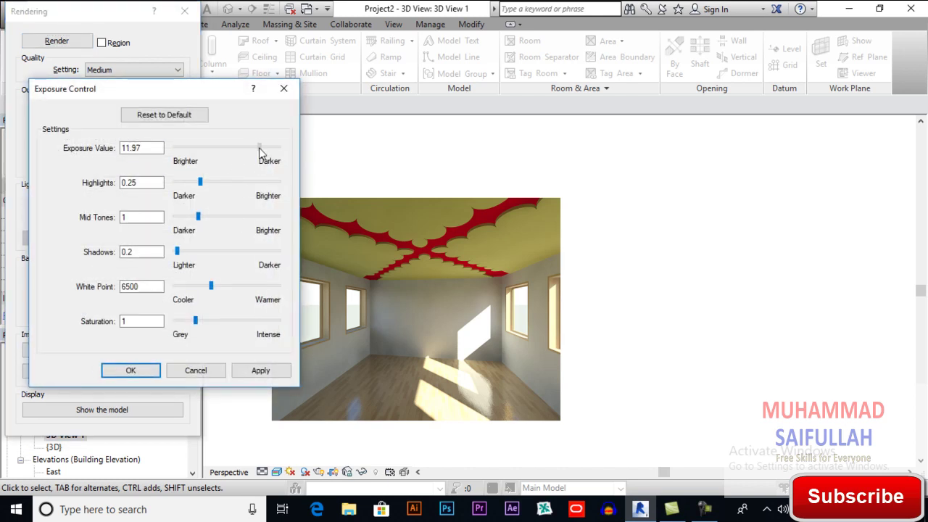
left_click(252, 370)
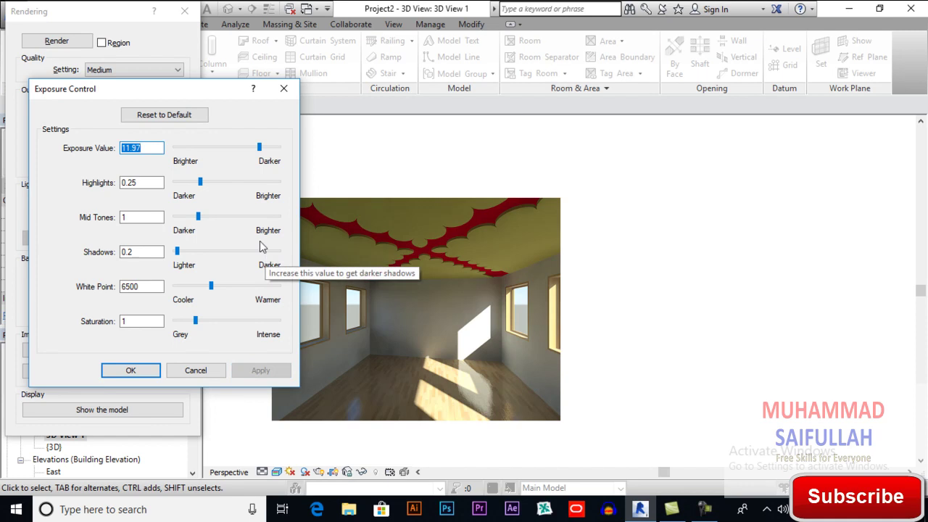
mouse_move(259, 147)
left_mouse_down()
mouse_move(245, 151)
mouse_move(252, 144)
left_mouse_up()
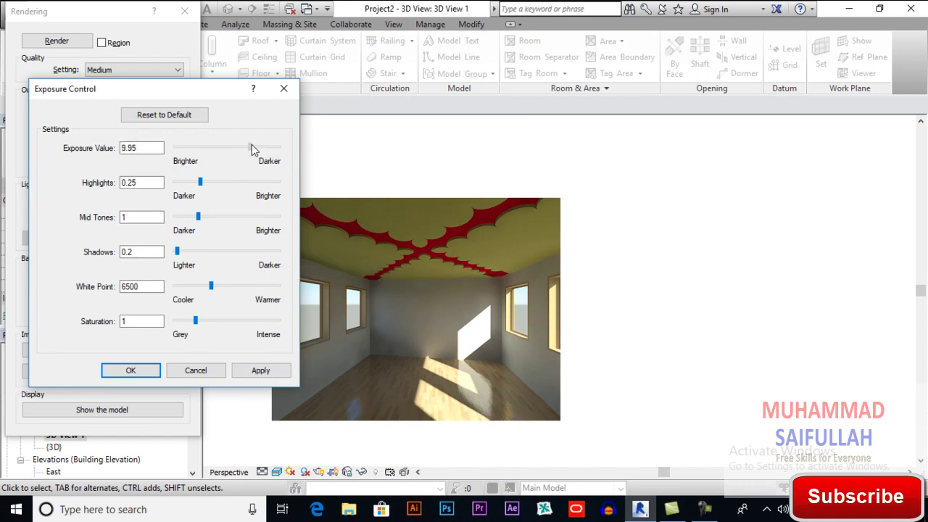
left_click(267, 370)
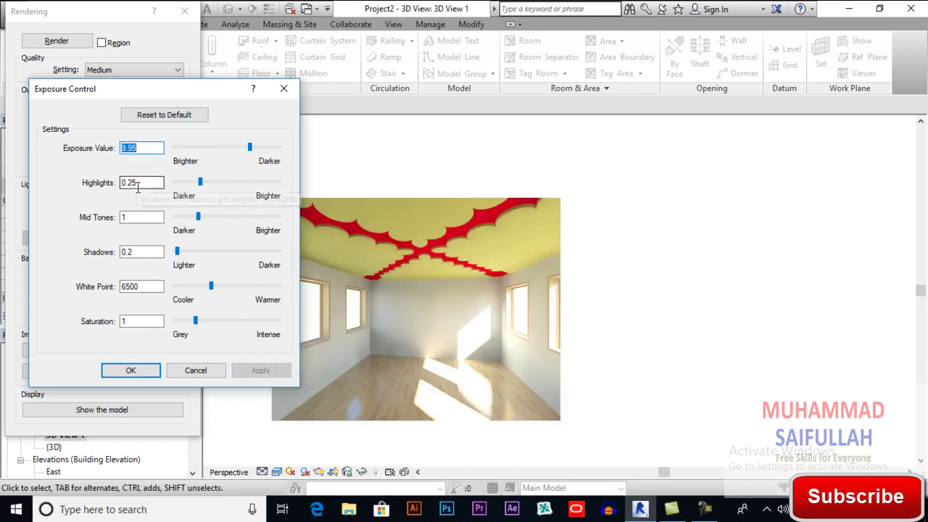
- Try a Highlights value of 0.05 on the rendered image and set it back to 0.25
left_click_drag(200, 183, 181, 183)
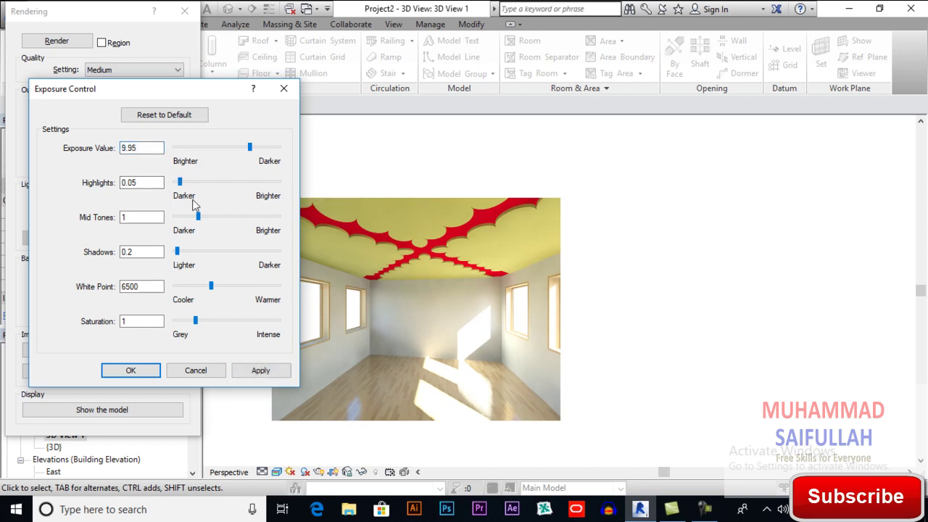
left_click(267, 370)
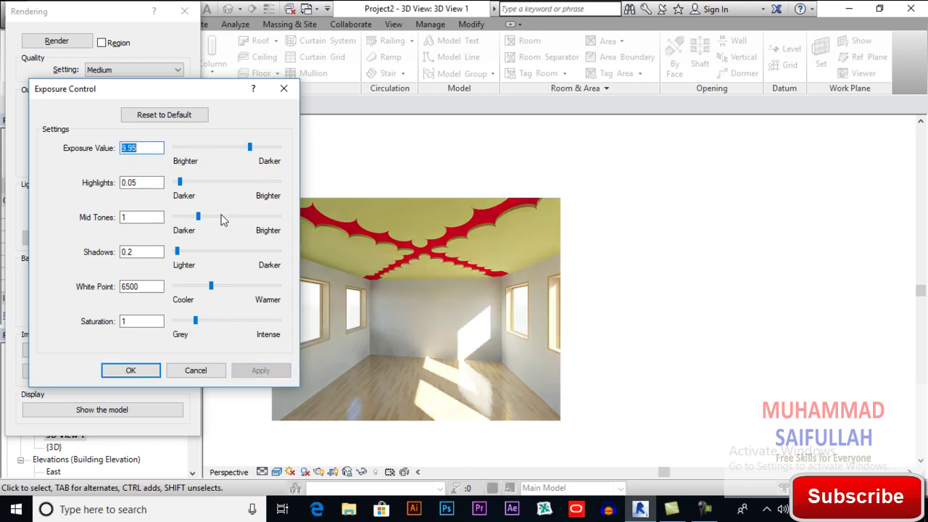
left_click(202, 183)
left_click(260, 370)
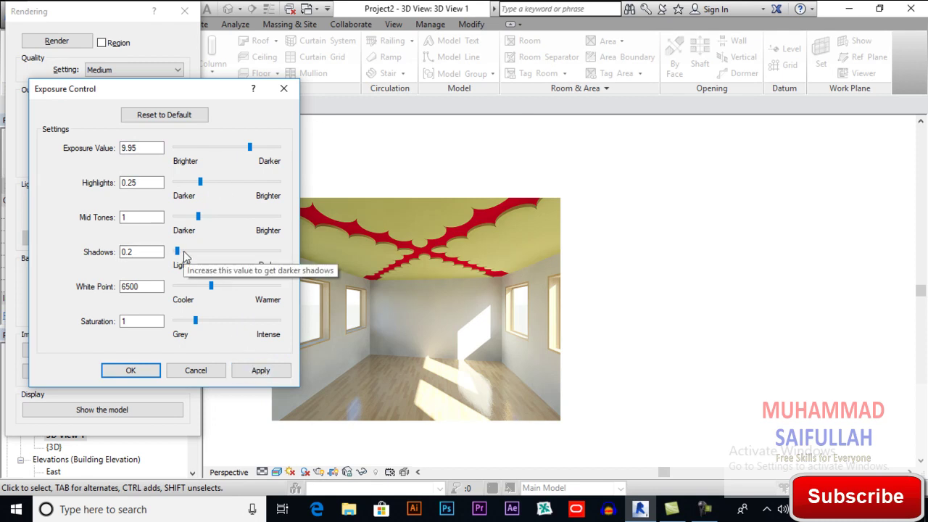
- Set the rendered image's Shadows value to 0.53 and accept the exposure settings
left_click_drag(179, 255, 187, 250)
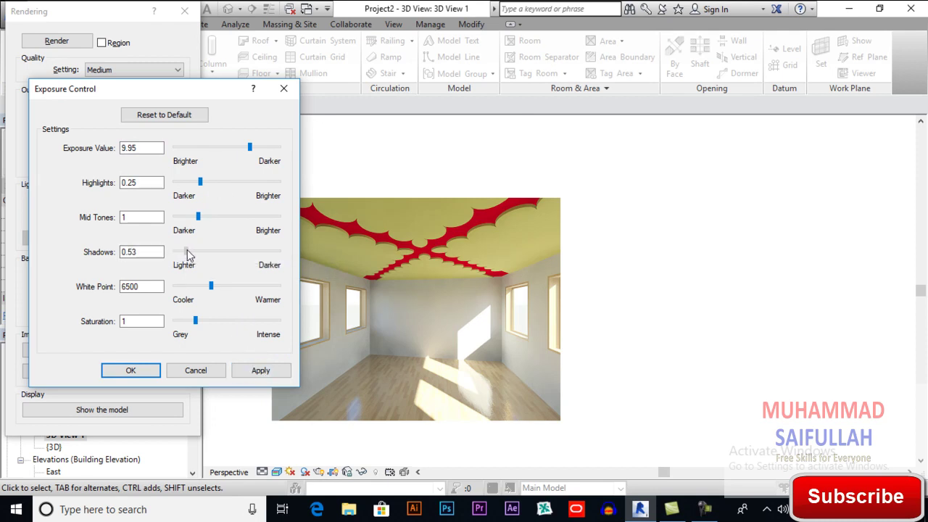
left_click(258, 371)
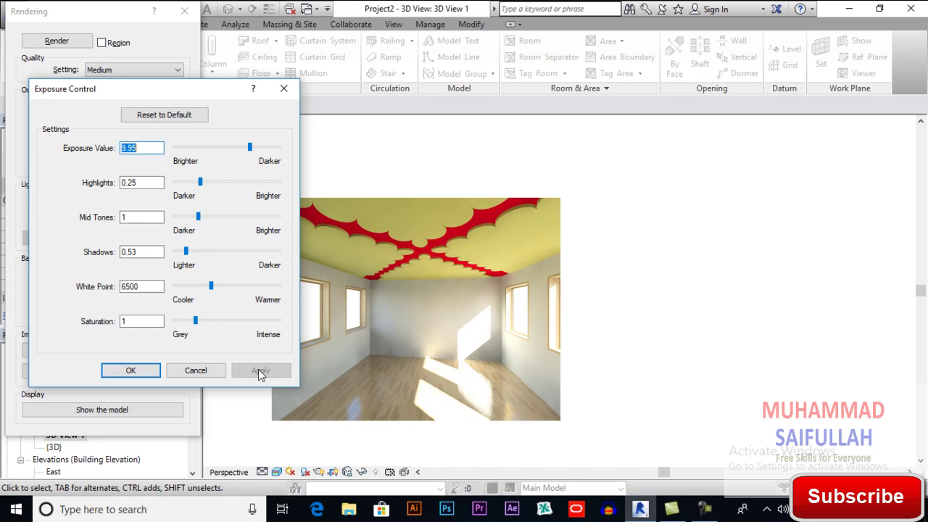
left_click(134, 372)
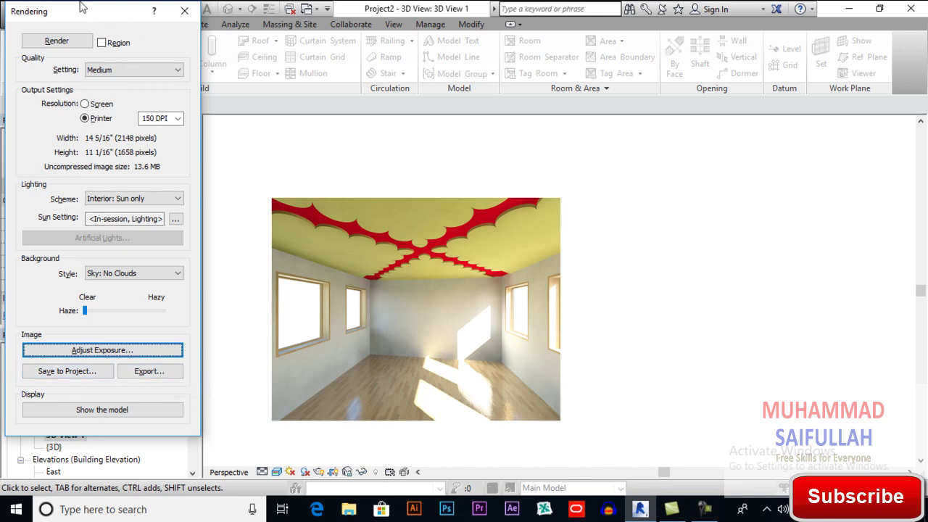
left_click_drag(78, 14, 77, 21)
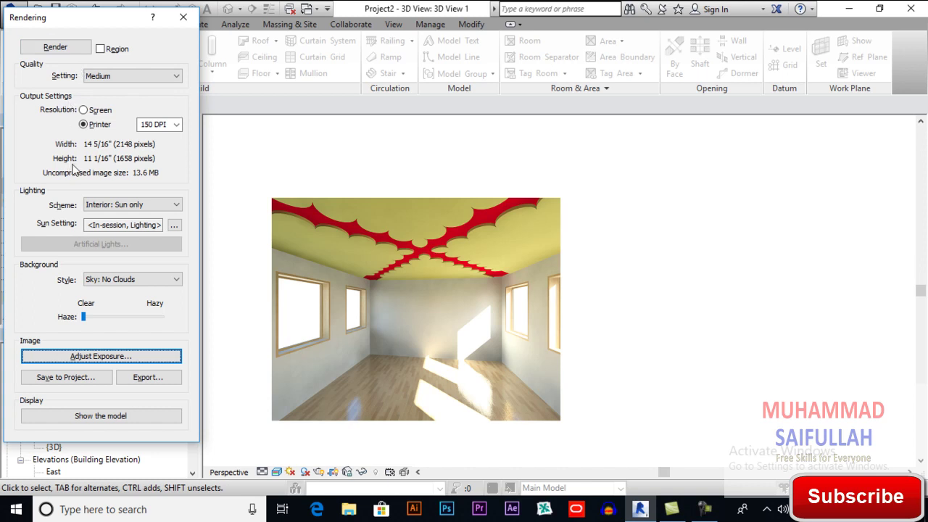
middle_click_drag(374, 276, 397, 260)
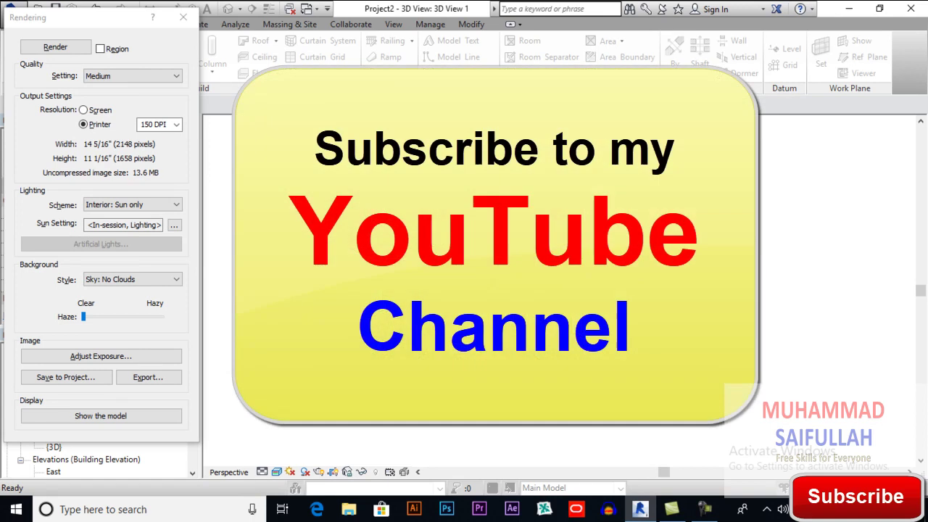